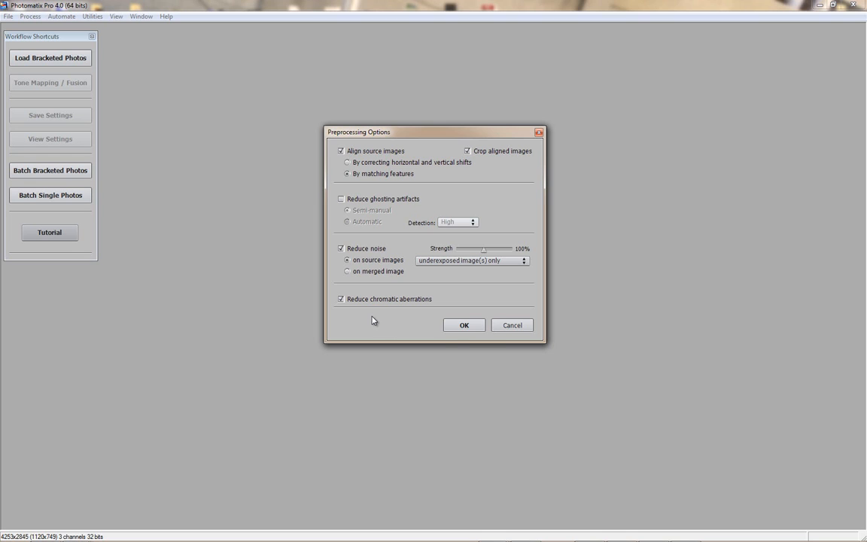
- Preprocess the bracketed photos with the chosen alignment and noise options, and clear the histogram and expanded tone settings from view
left_click(464, 326)
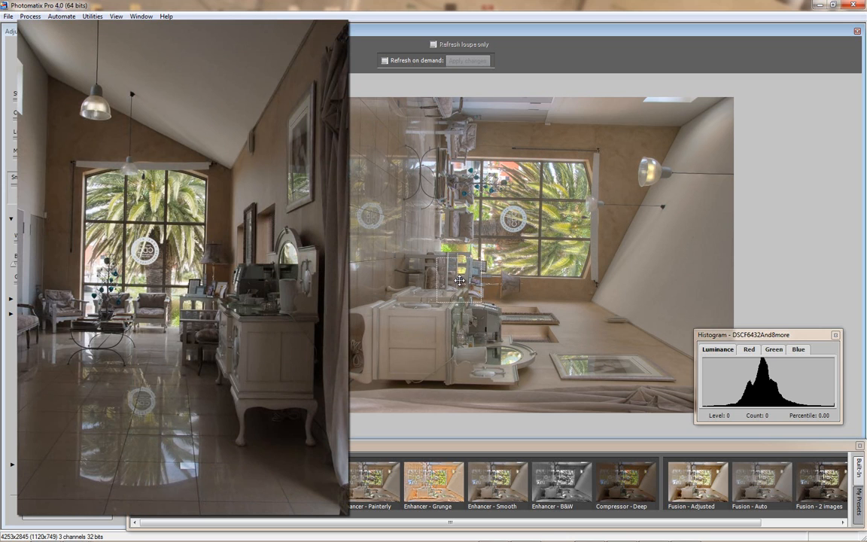
left_click(836, 335)
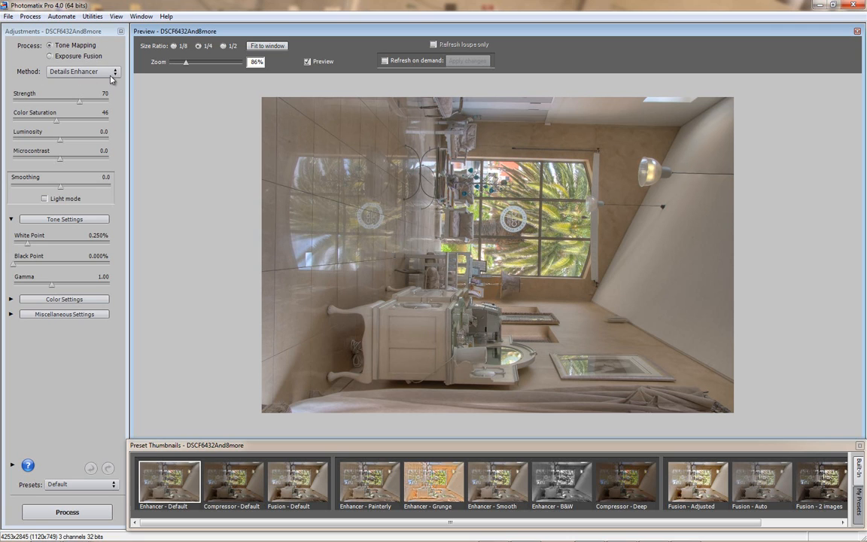
left_click(12, 220)
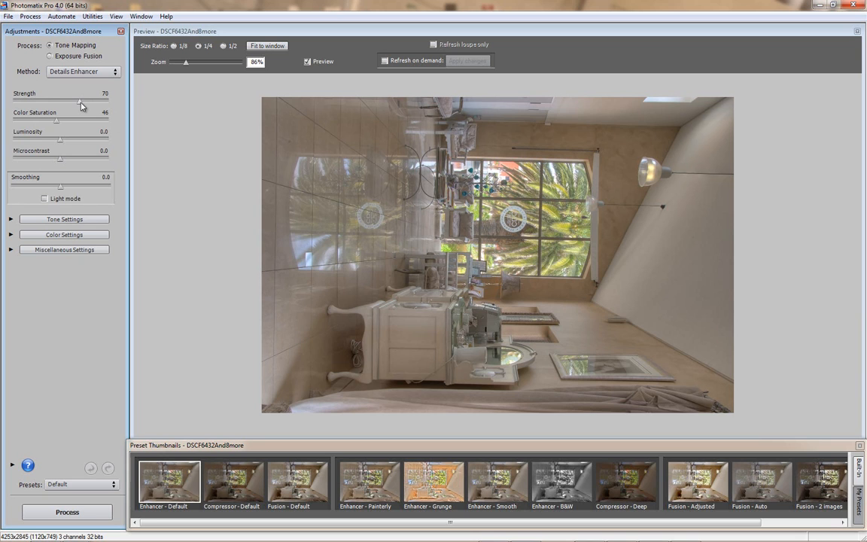
- Set the Details Enhancer Strength to 88 and the Color Saturation to 67
left_click_drag(81, 102, 99, 102)
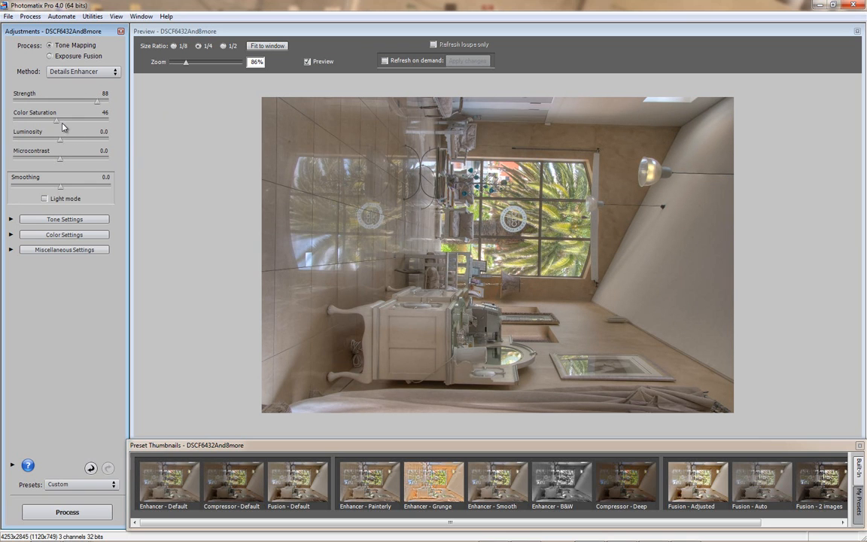
left_click_drag(56, 121, 101, 123)
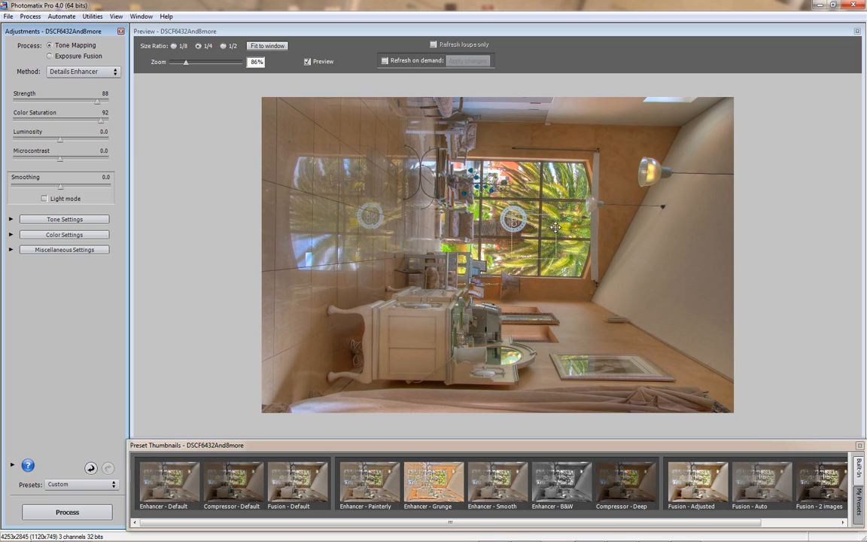
left_click_drag(101, 123, 92, 123)
left_click_drag(85, 121, 80, 121)
- Set the tone mapping Luminosity to 3.2 and the Microcontrast to 2.3
left_click_drag(59, 141, 100, 140)
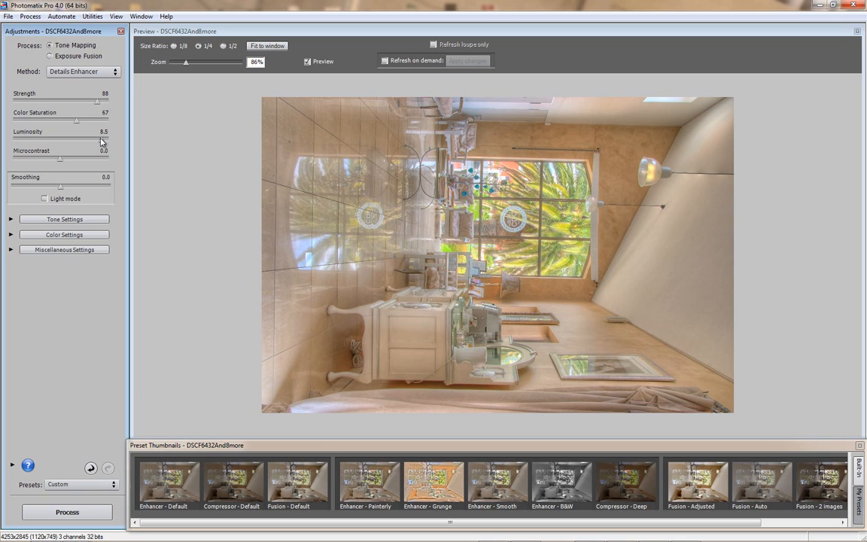
left_click_drag(101, 141, 76, 141)
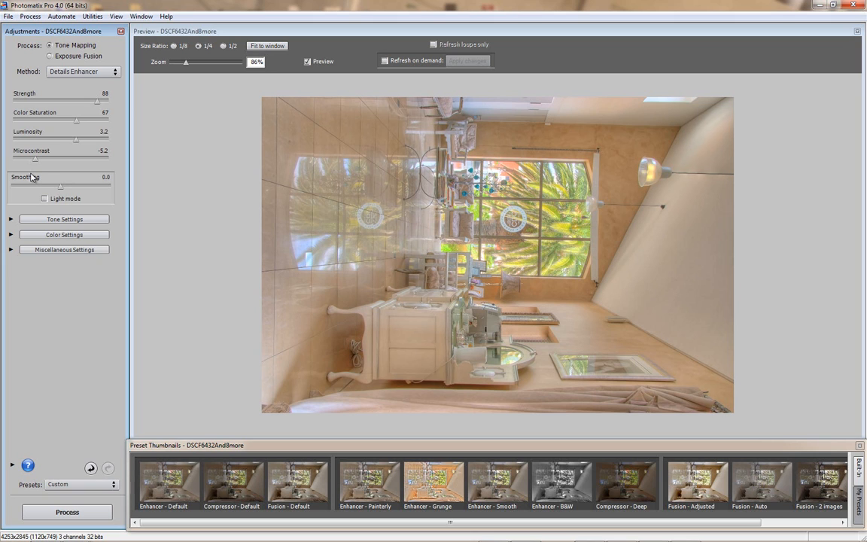
left_click_drag(35, 158, 85, 162)
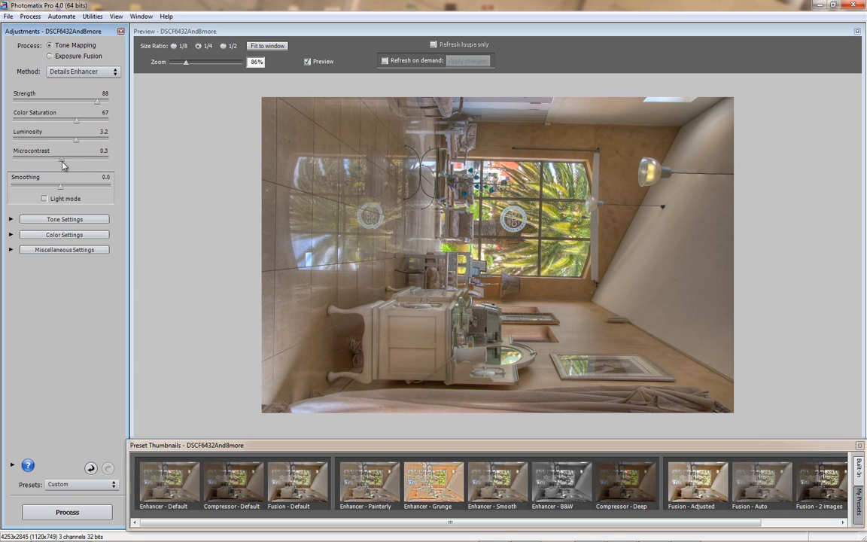
left_click_drag(63, 165, 61, 165)
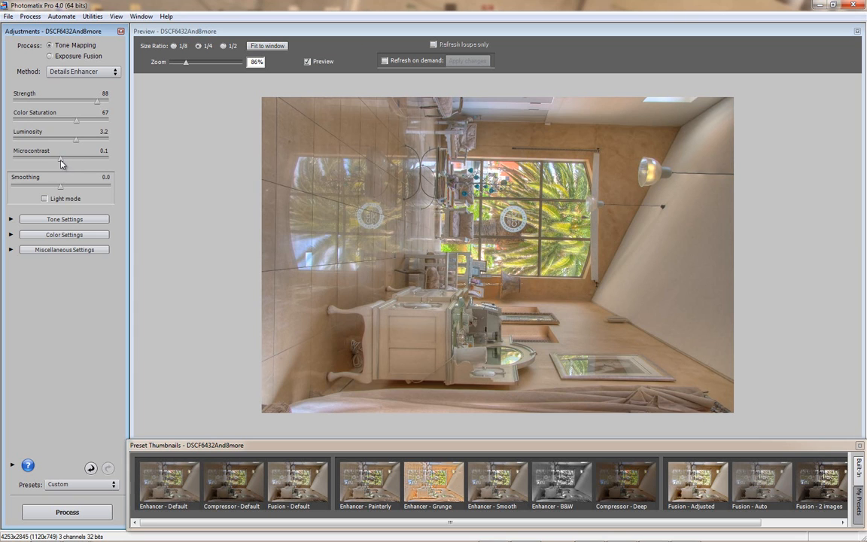
left_click_drag(61, 161, 66, 160)
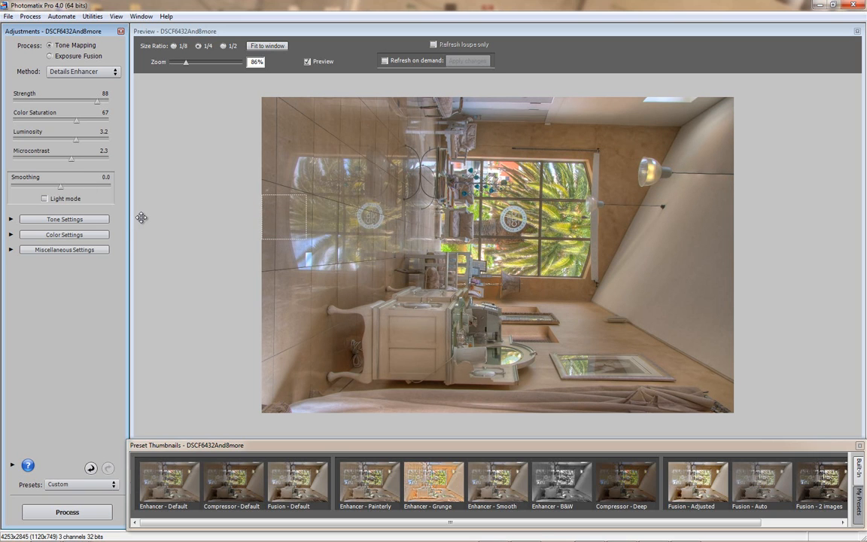
- Process the tone-mapped image and save it as an 8-bit TIFF named DSCF6432And8more_tonemapped
left_click(67, 513)
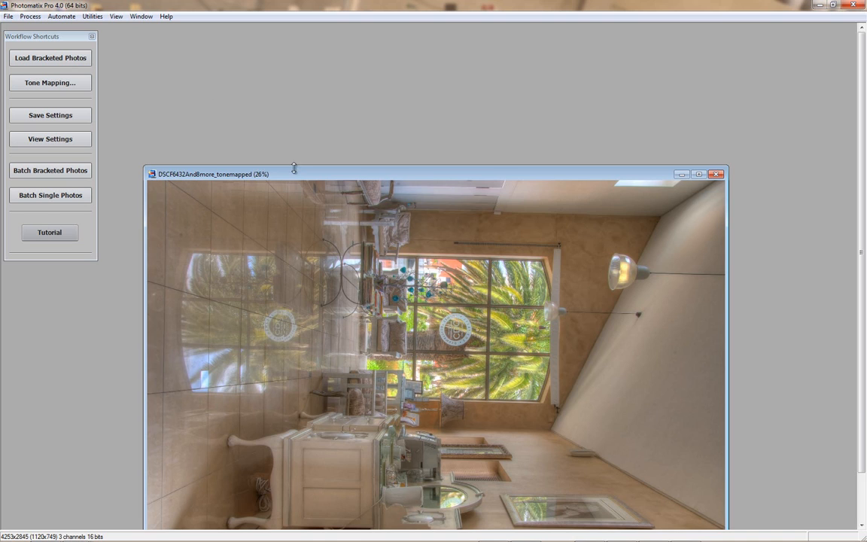
left_click_drag(300, 175, 314, 84)
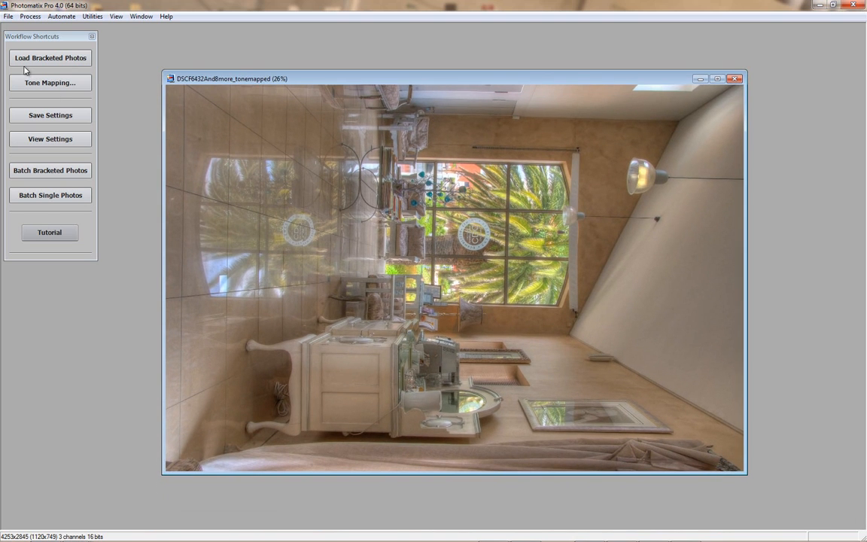
left_click(7, 16)
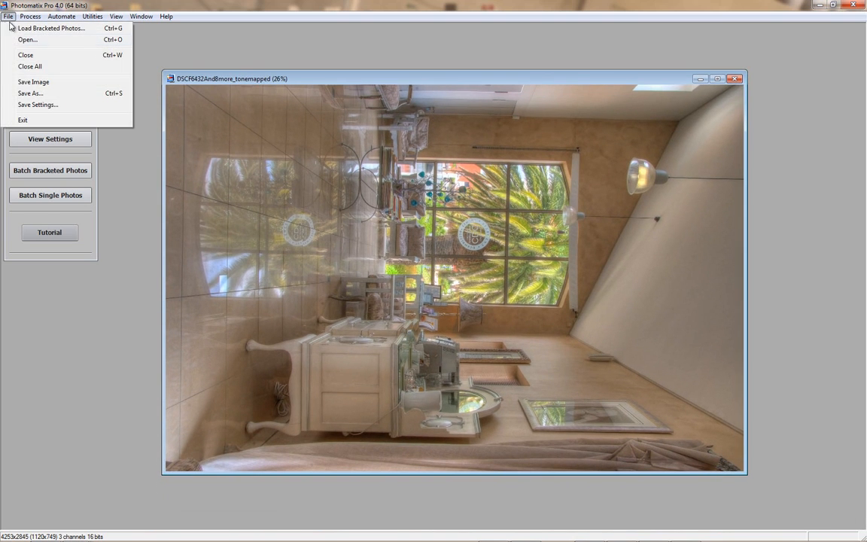
left_click(23, 93)
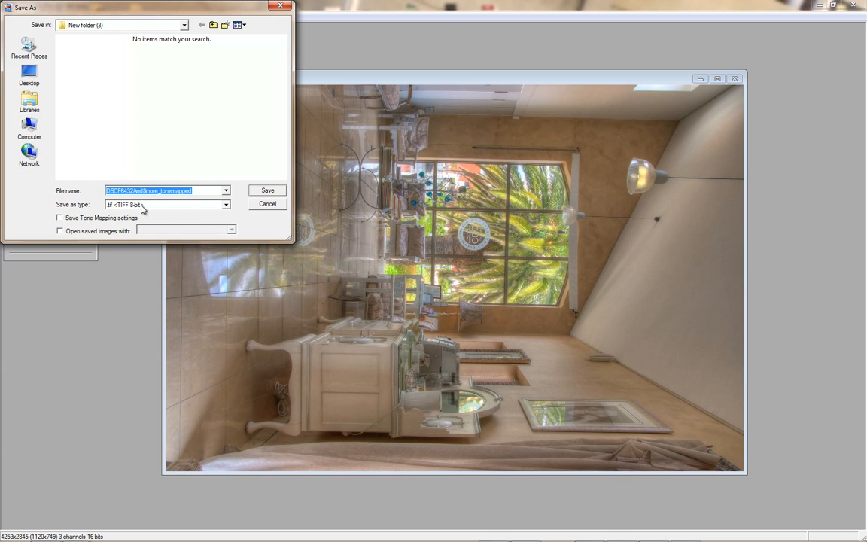
left_click(267, 190)
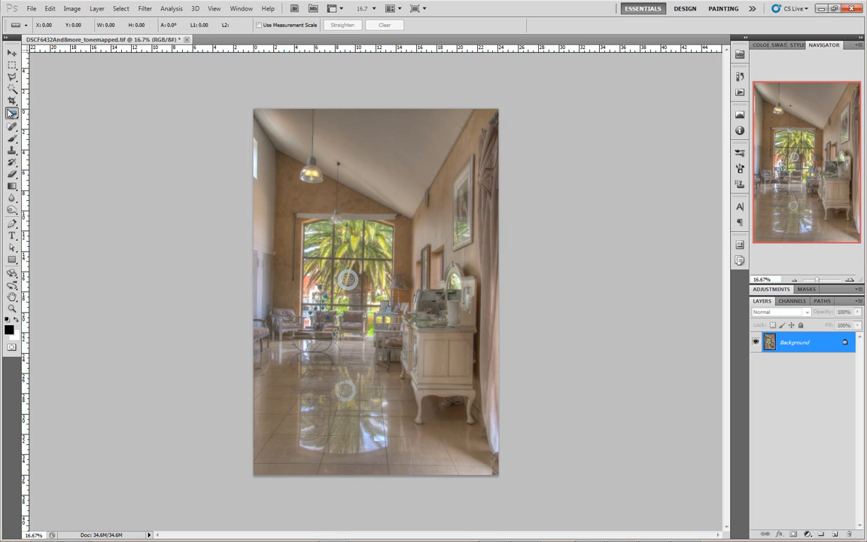
- In Photoshop, straighten the interior photo twice with the Ruler tool, measuring along the horizontal crossbar of the arched window
right_click(11, 113)
left_click(45, 134)
left_click_drag(305, 259, 392, 261)
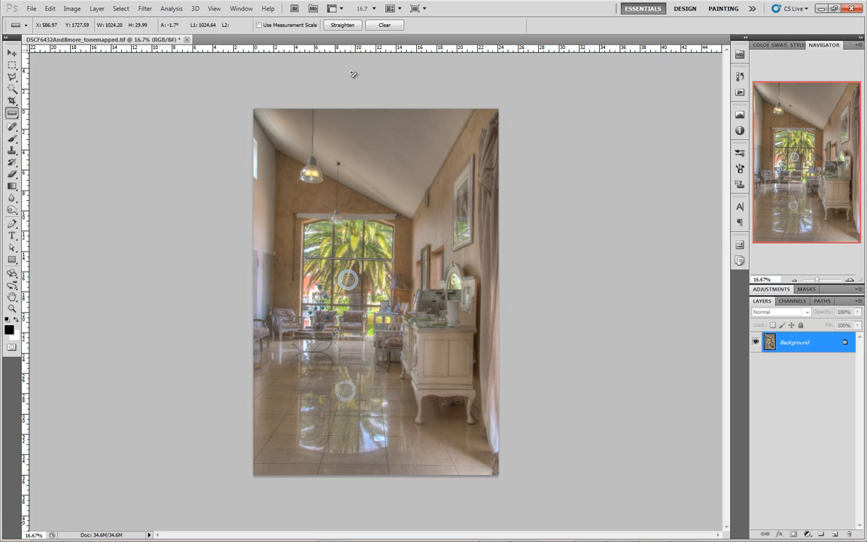
left_click(342, 25)
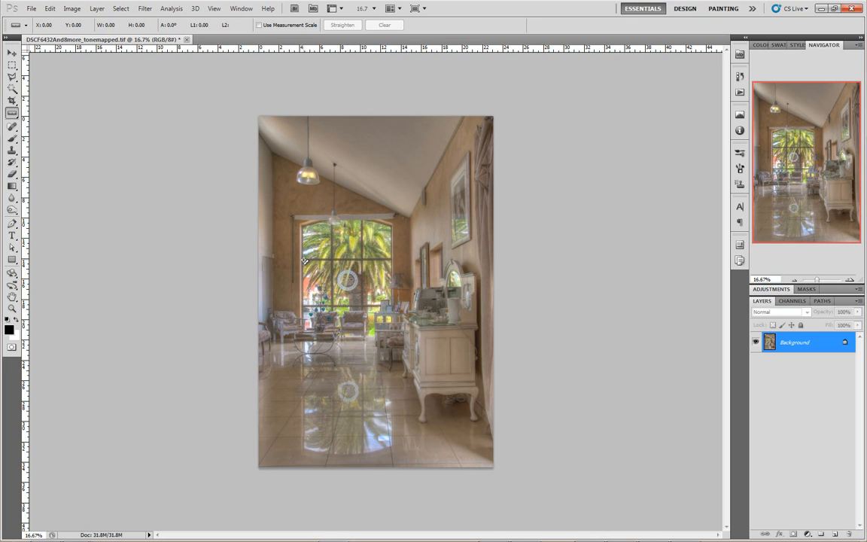
left_click_drag(304, 260, 391, 260)
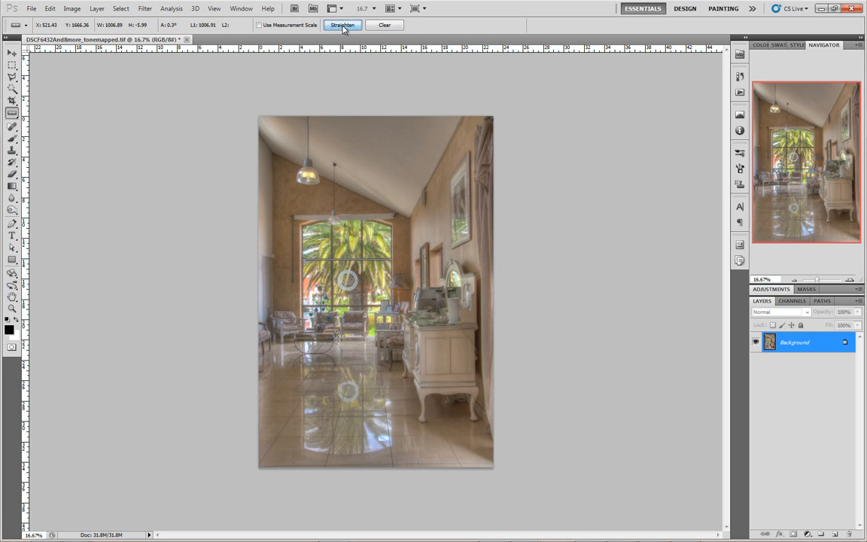
left_click(344, 26)
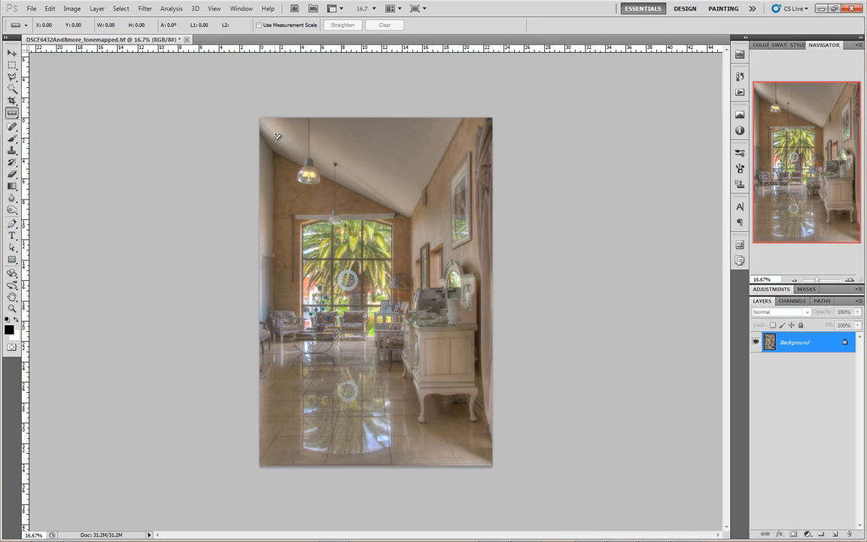
- Crop the photo to a rectangular selection drawn just inside the image's edges
left_click(14, 66)
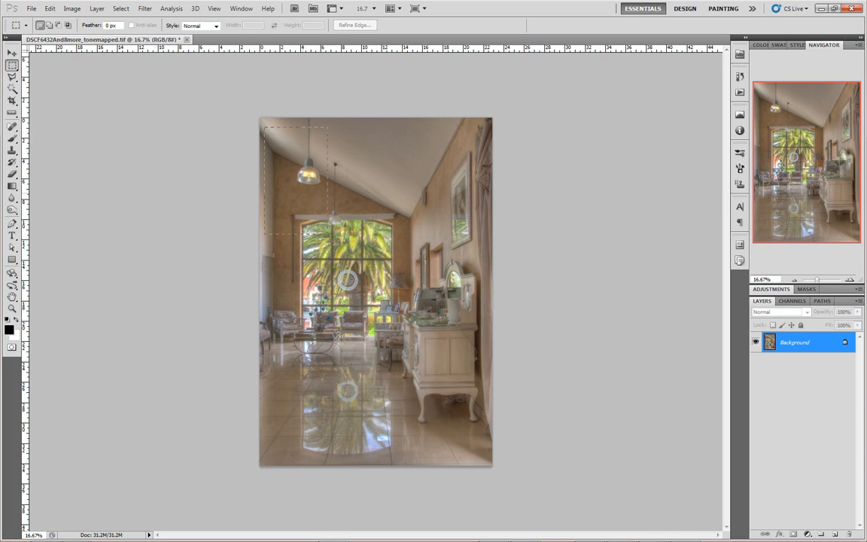
left_click_drag(488, 447, 488, 461)
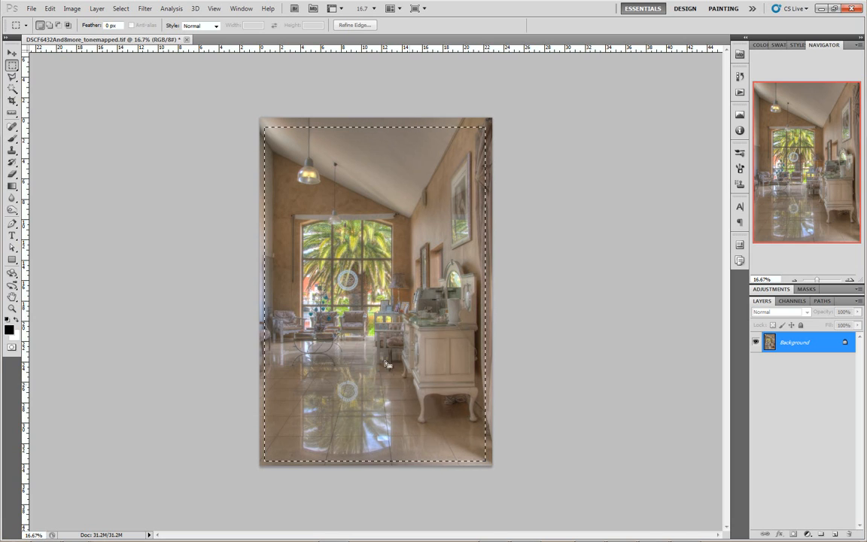
left_click(73, 8)
left_click(78, 111)
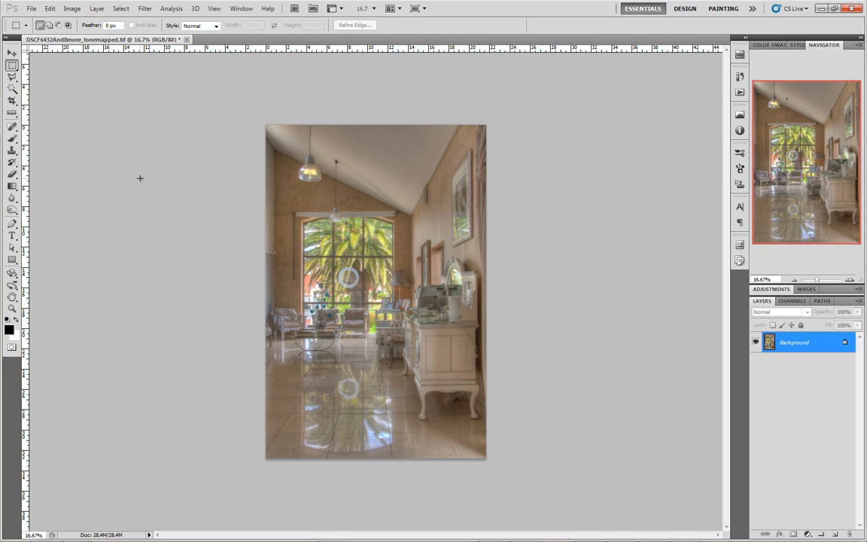
- Apply a Levels adjustment with the black input level at 43 and midtones at 1.25, comparing it with the original
key("ctrl+l")
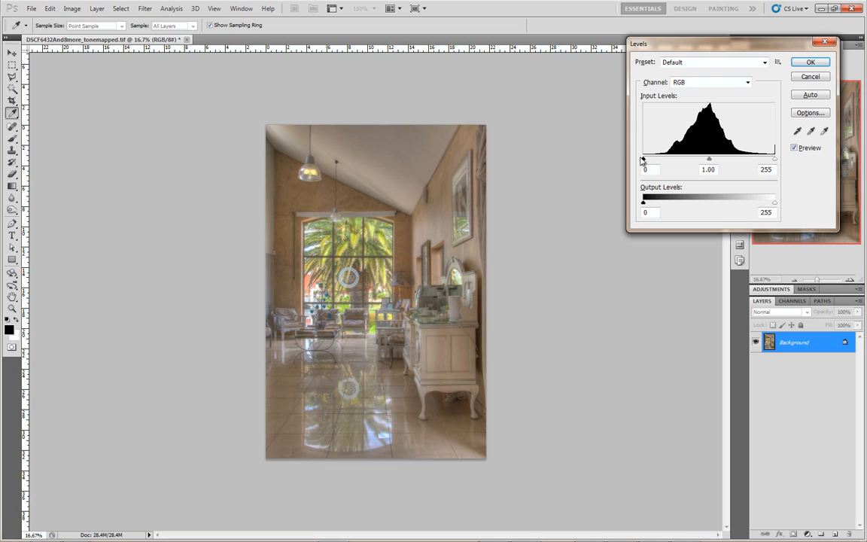
left_click_drag(643, 161, 660, 162)
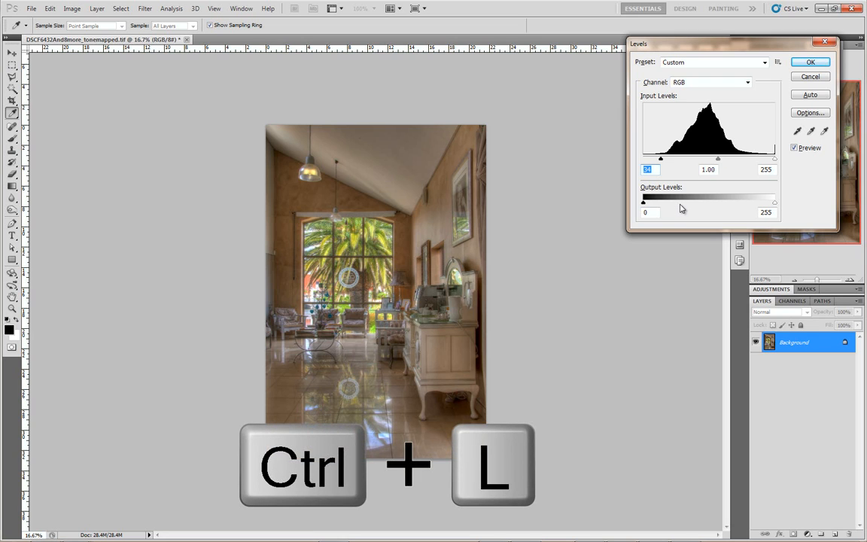
left_click_drag(718, 161, 666, 163)
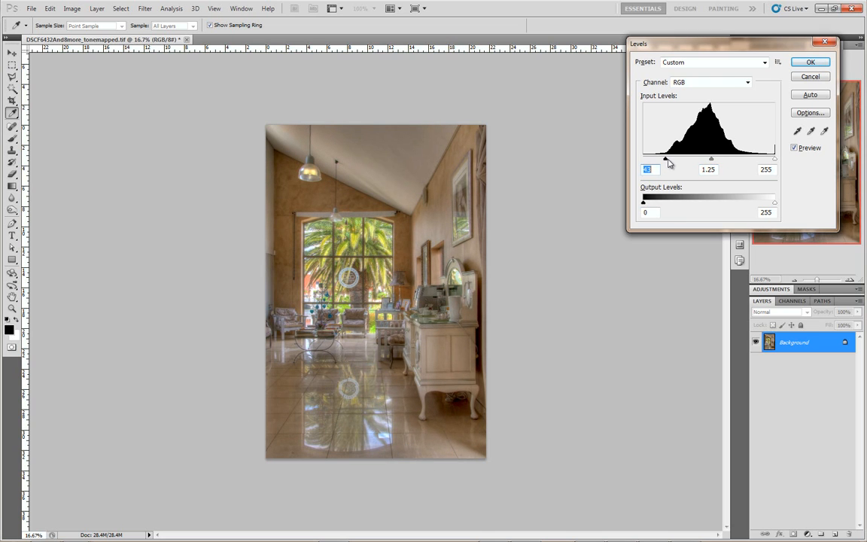
left_click(795, 149)
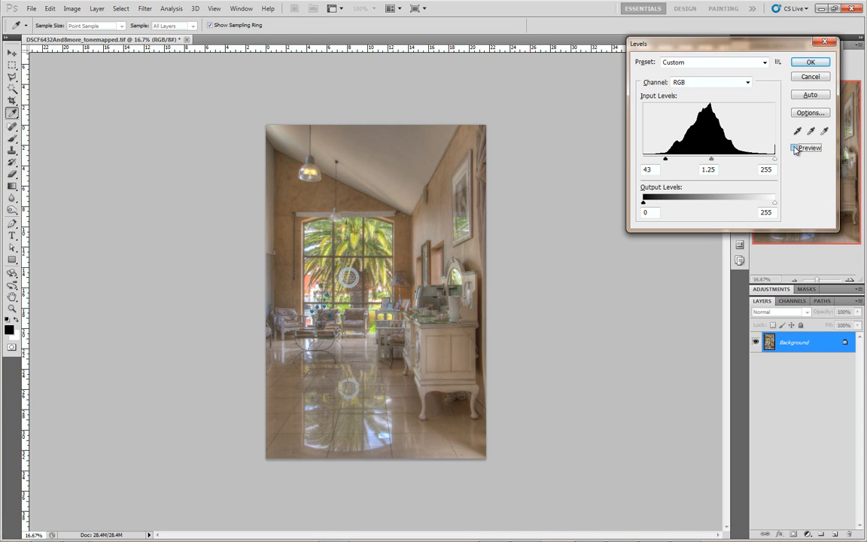
left_click(795, 149)
left_click(795, 149)
left_click(795, 148)
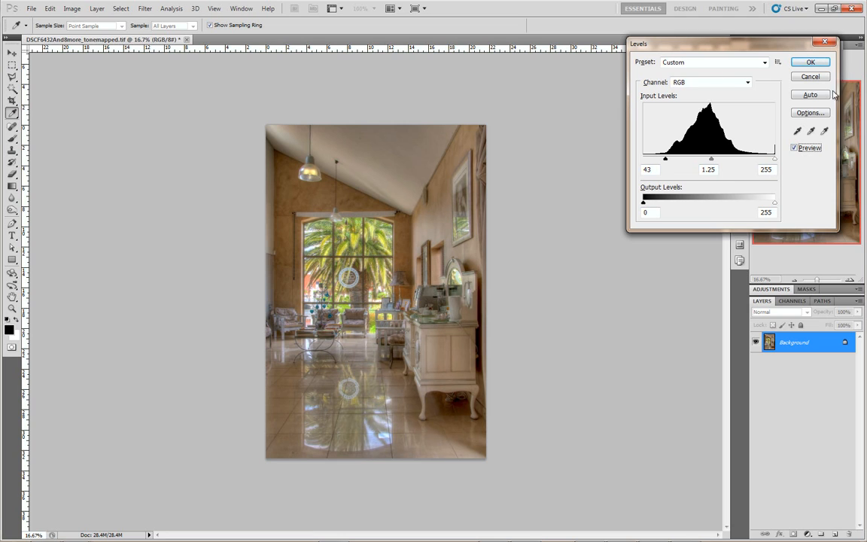
left_click(811, 63)
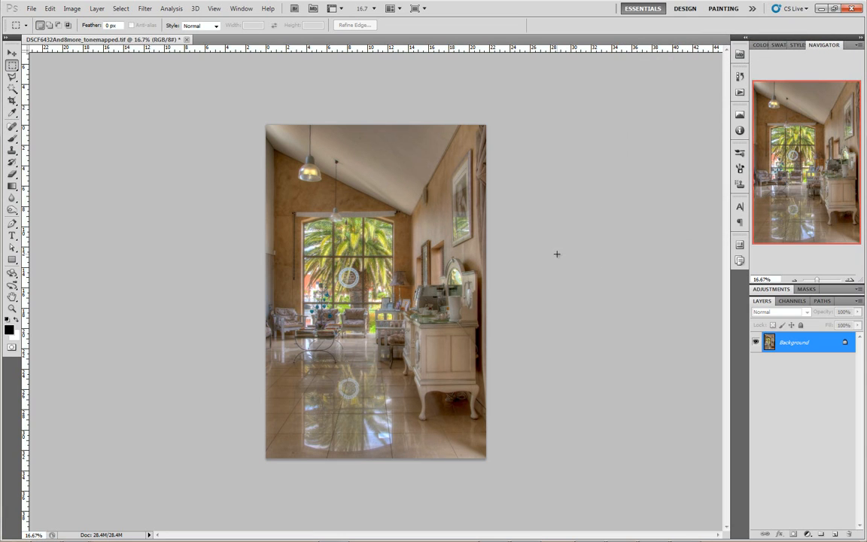
- Start a Hue/Saturation adjustment and set the saturation of the Magentas to -3
key("ctrl+u")
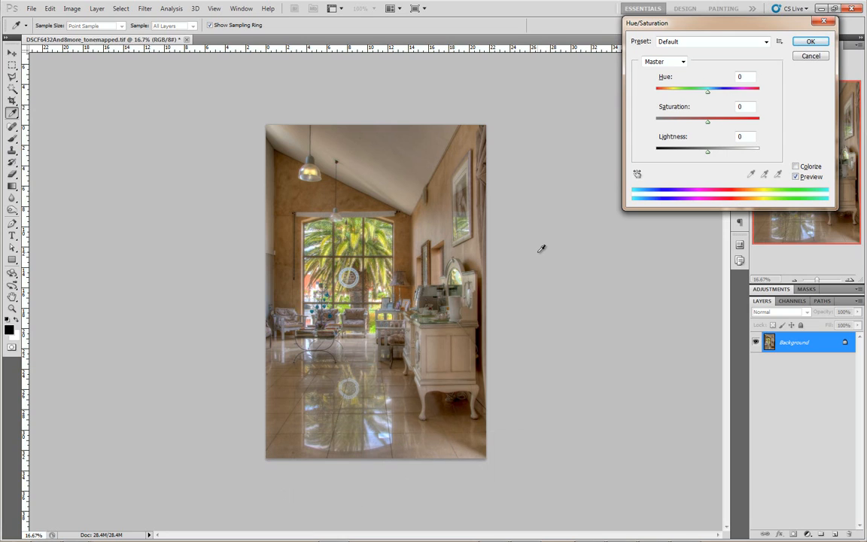
left_click(663, 63)
left_click(658, 121)
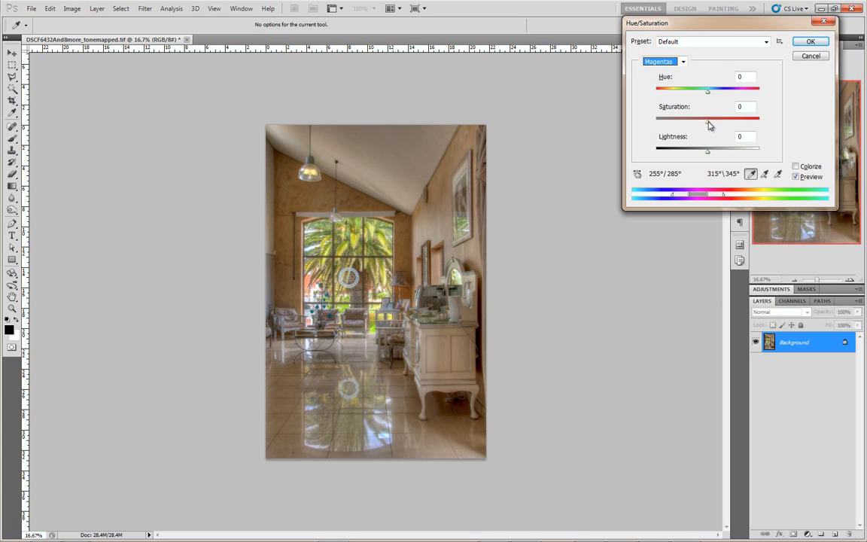
mouse_move(708, 123)
left_mouse_down()
mouse_move(763, 129)
mouse_move(668, 138)
mouse_move(716, 140)
mouse_move(707, 136)
left_mouse_up()
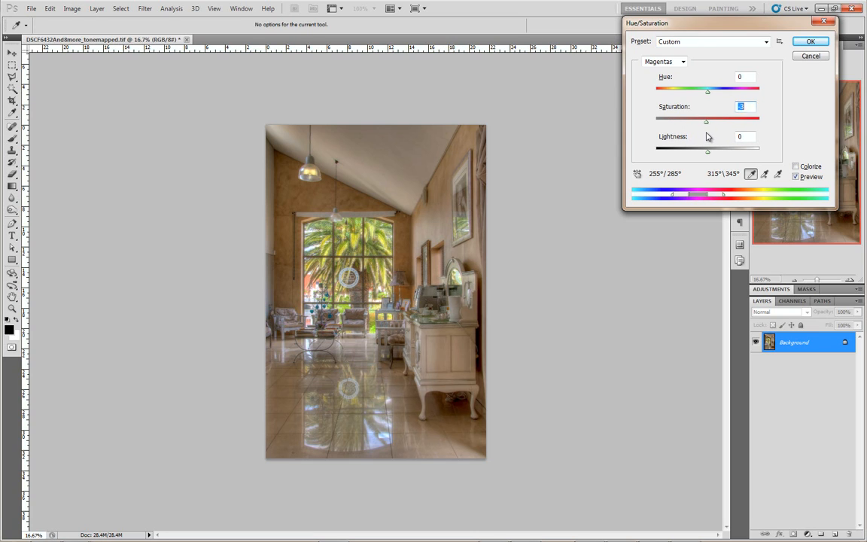
- Set the saturation of the Cyans to -1 after trying a strong desaturation of -76
left_click(667, 64)
left_click(666, 119)
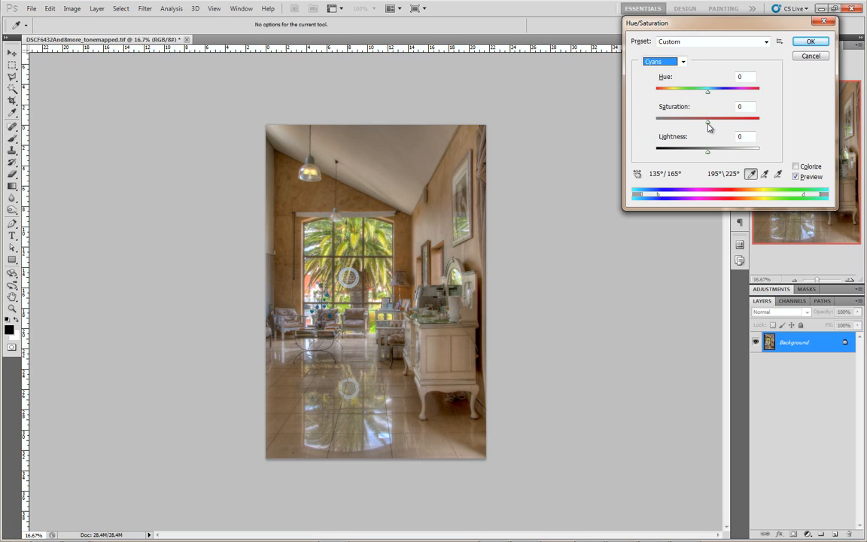
left_click_drag(708, 124, 669, 134)
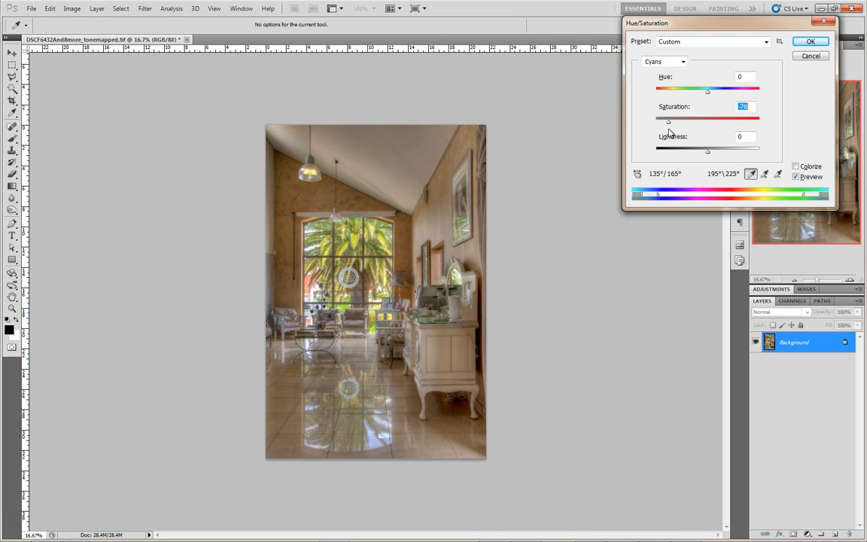
left_click_drag(669, 134, 708, 127)
- Set the saturation of the Yellows to -26 in the Hue/Saturation adjustment after switching through the Greens
left_click(662, 61)
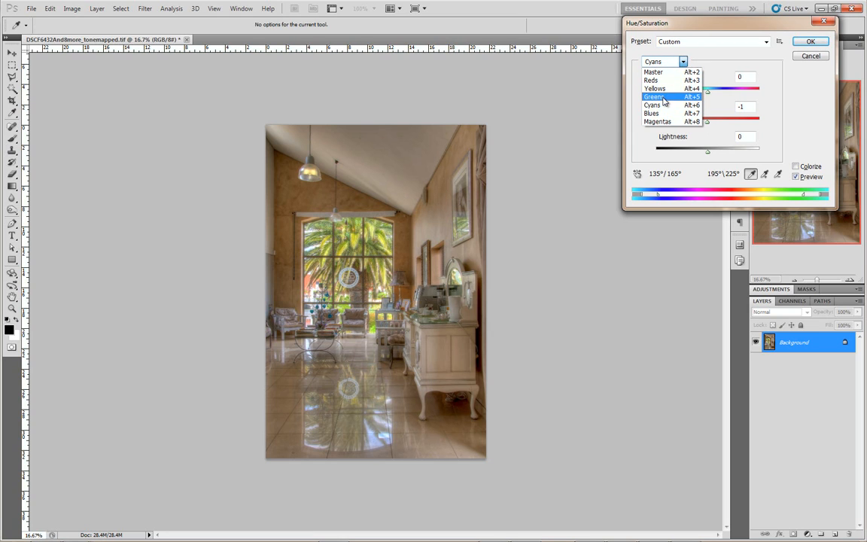
left_click(665, 97)
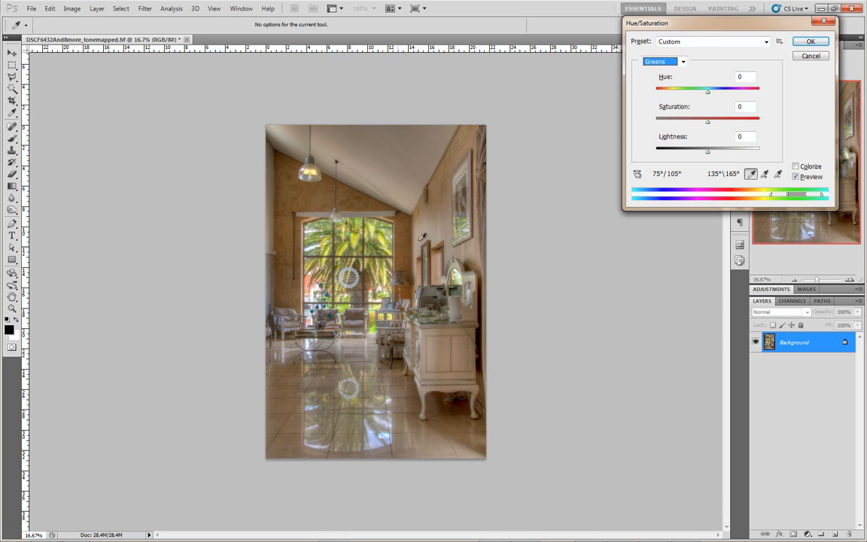
mouse_move(708, 121)
left_mouse_down()
mouse_move(760, 128)
mouse_move(694, 126)
left_mouse_up()
left_click(661, 62)
left_click(659, 89)
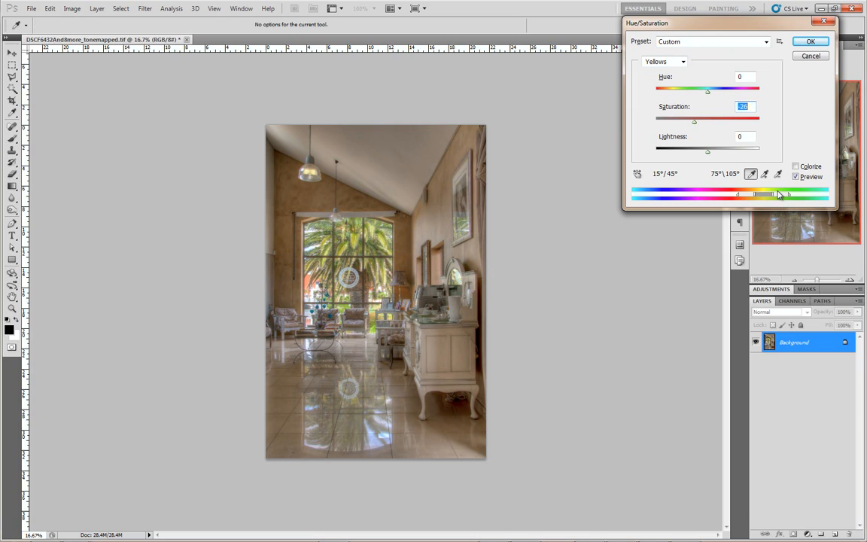
- Compare the Hue/Saturation adjustment with the original photo several times and apply it
left_click(797, 177)
left_click(796, 177)
left_click(796, 177)
left_click(796, 177)
left_click(796, 177)
left_click(797, 177)
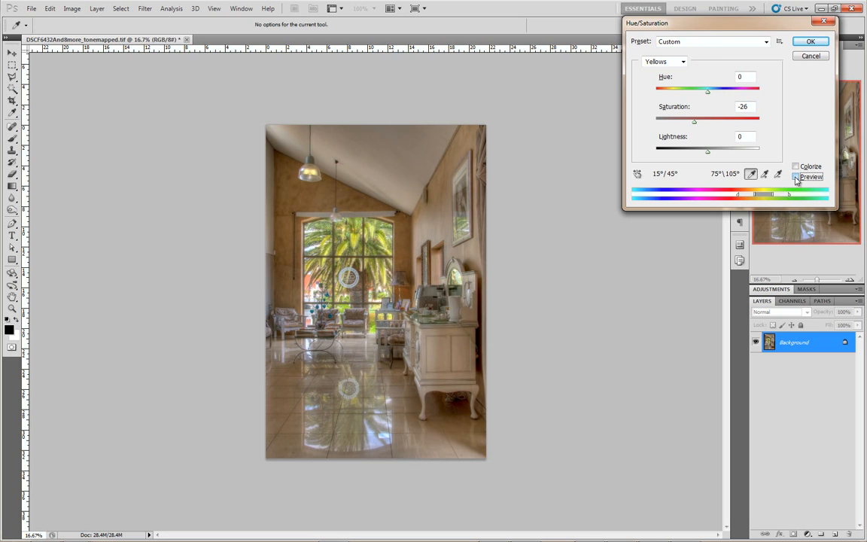
left_click(796, 177)
left_click(797, 177)
left_click(796, 176)
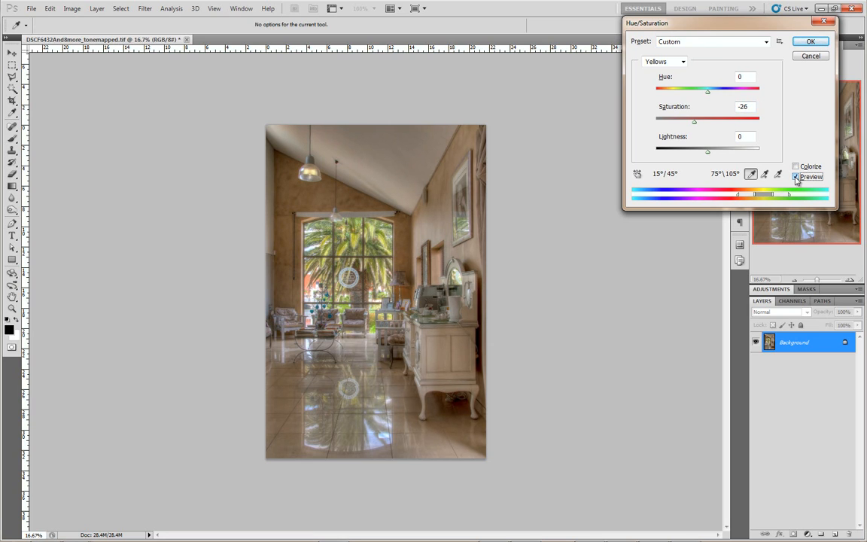
left_click(810, 41)
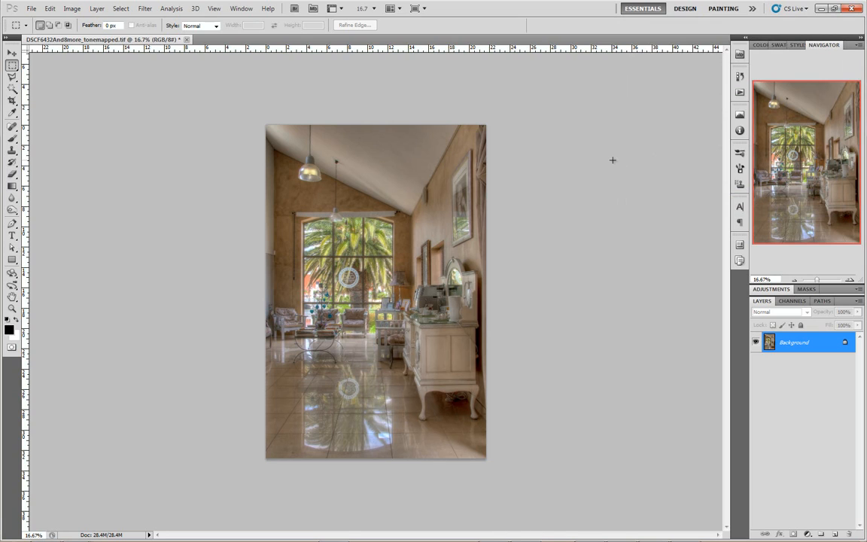
- Save the photo as a baseline standard JPEG at maximum quality 12 under its current name and close it
left_click(31, 8)
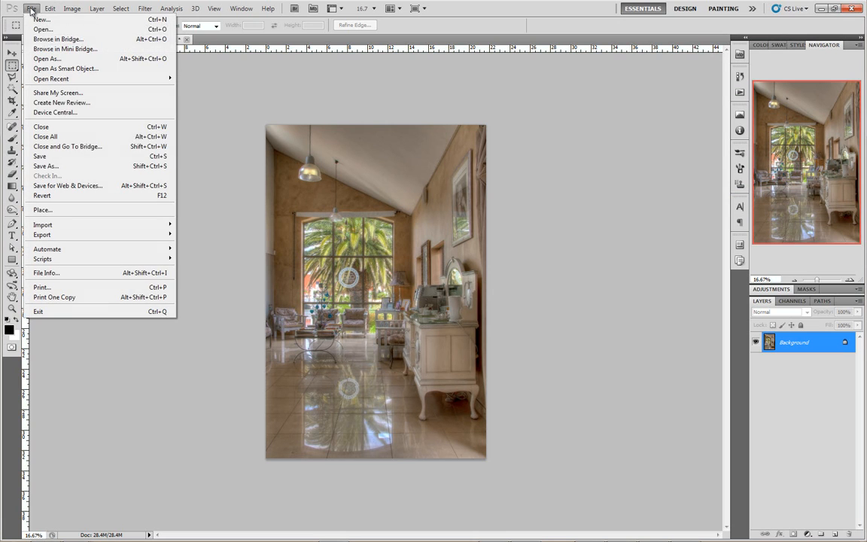
left_click(51, 166)
left_click(421, 266)
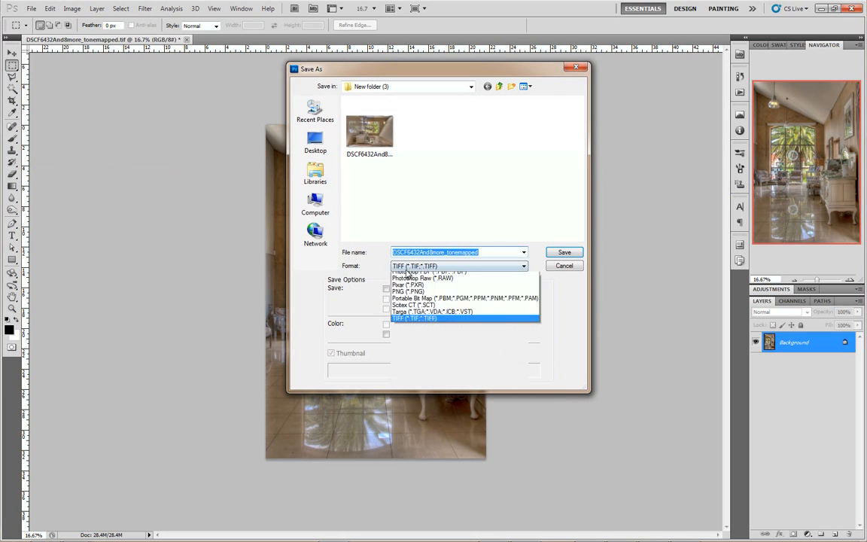
left_click(407, 336)
left_click(563, 252)
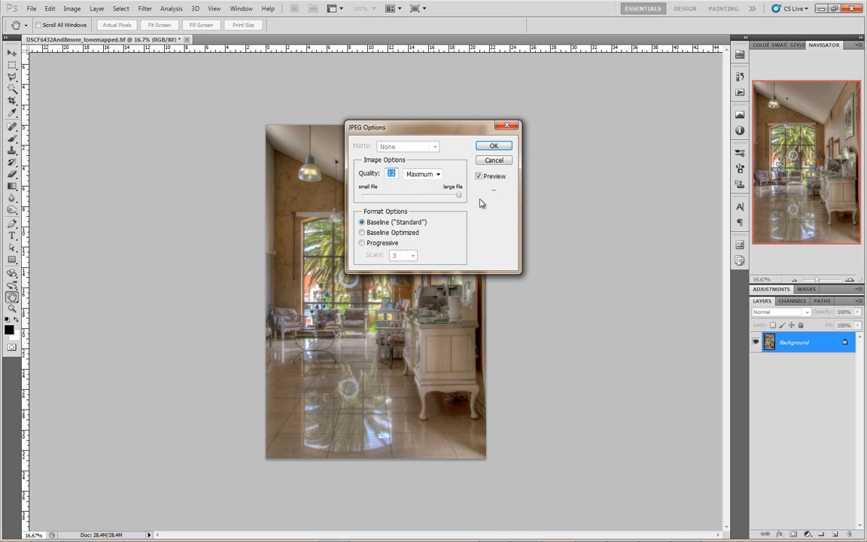
left_click(494, 145)
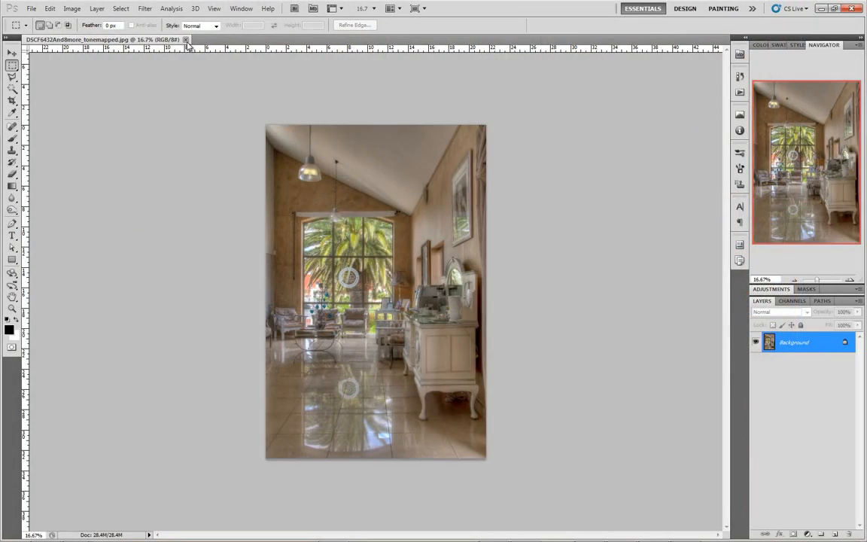
left_click(181, 39)
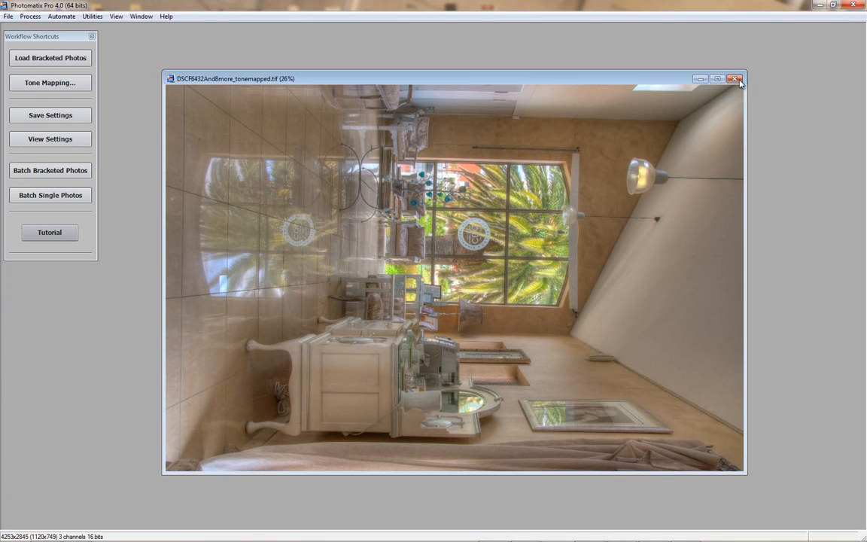
- In Photomatix, close the old tone-mapped image and merge the bracketed shots starting at DSCF8532.JPG for HDR, aligning them by matching features
left_click(734, 79)
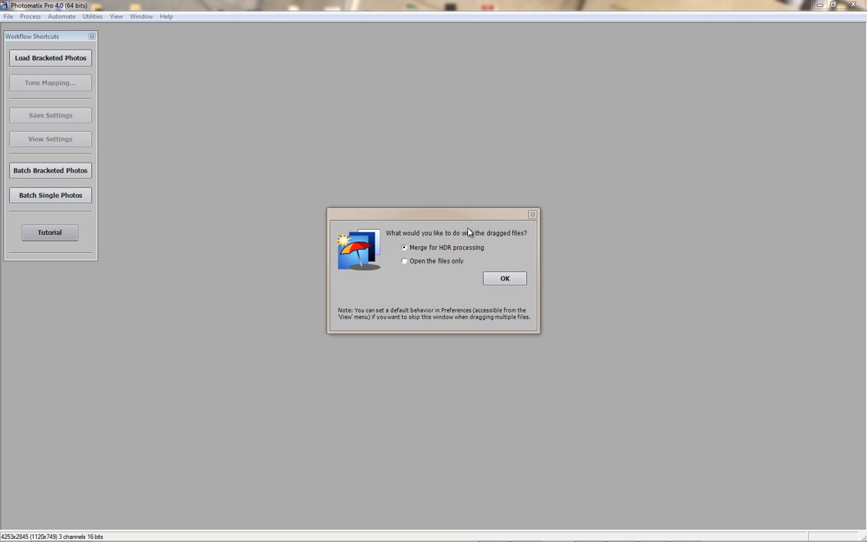
left_click(508, 282)
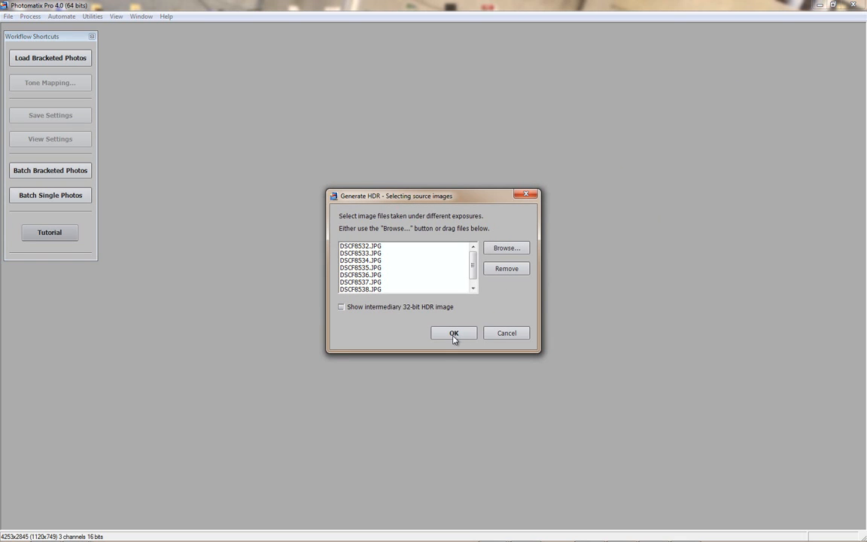
left_click(452, 334)
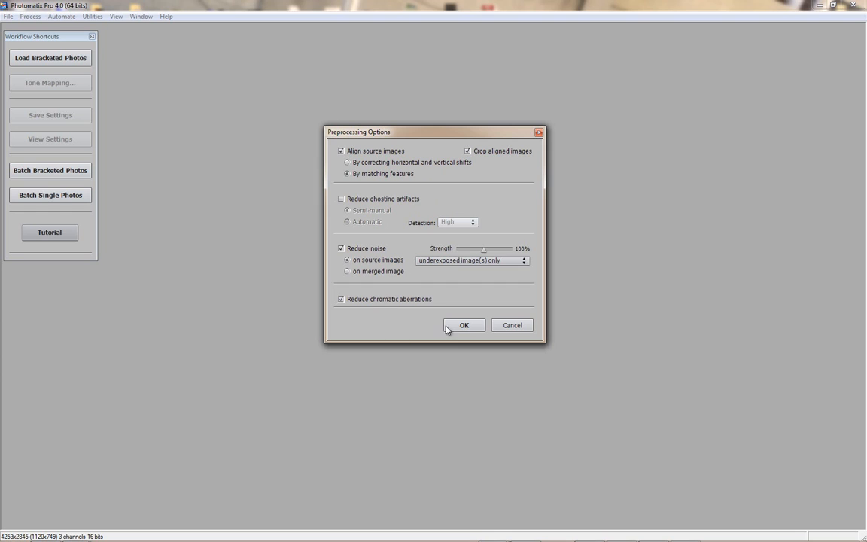
left_click(451, 327)
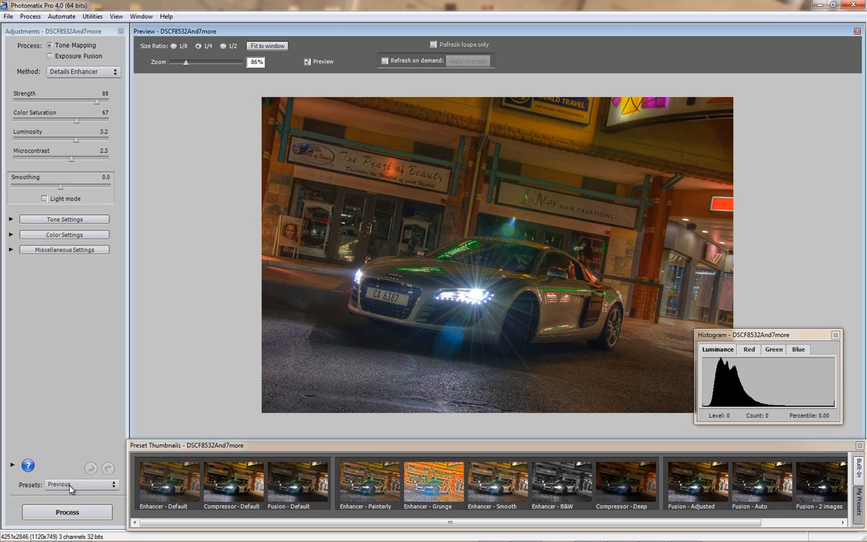
- Reset the tone mapping of the car photo to the Default preset and close the histogram
left_click(70, 487)
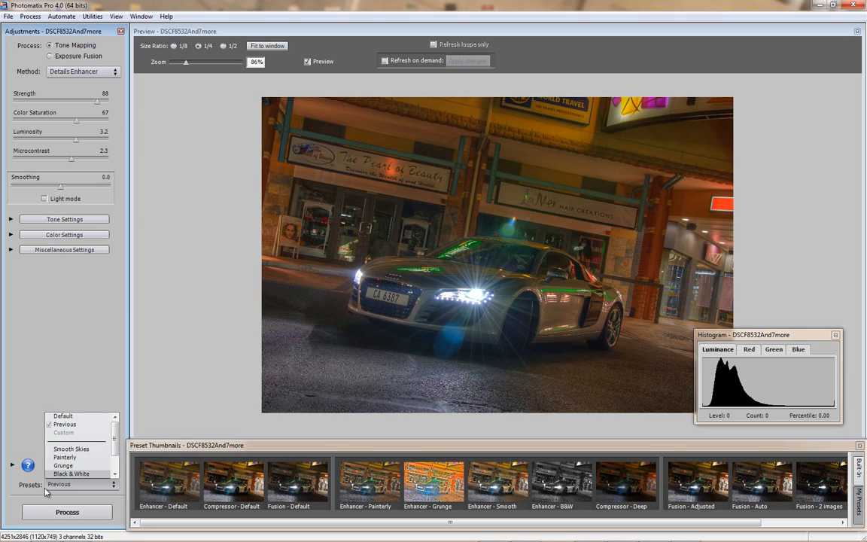
left_click(68, 416)
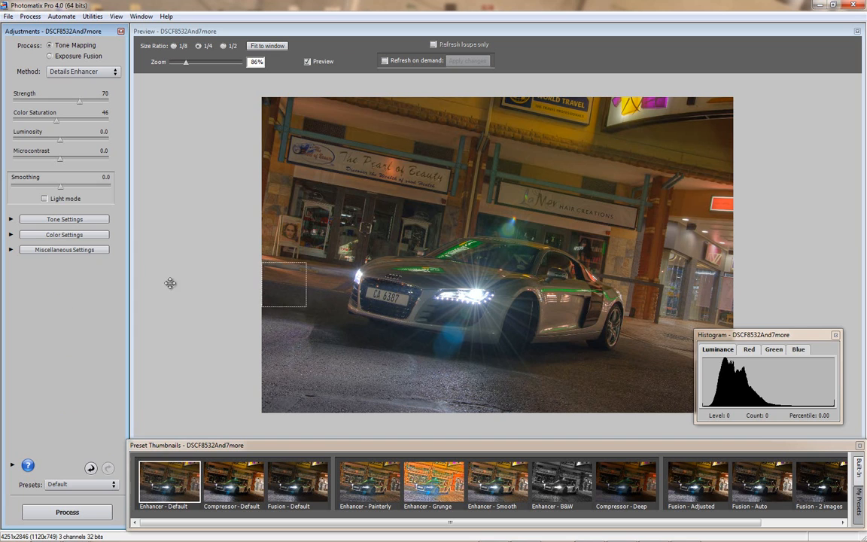
left_click(836, 335)
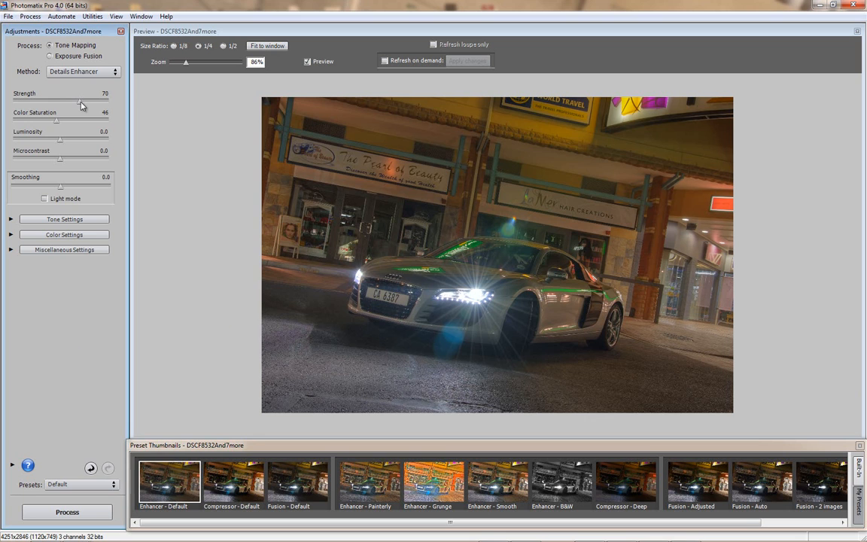
- Set the tone mapping Strength to 87 after trying 7, and the Color Saturation to 62 after trying 82
left_click_drag(82, 103, 19, 98)
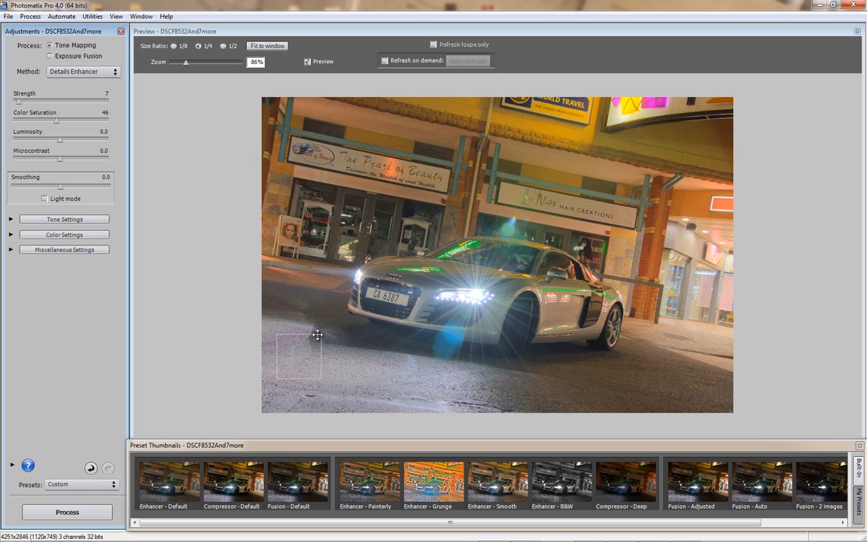
left_click_drag(21, 103, 94, 98)
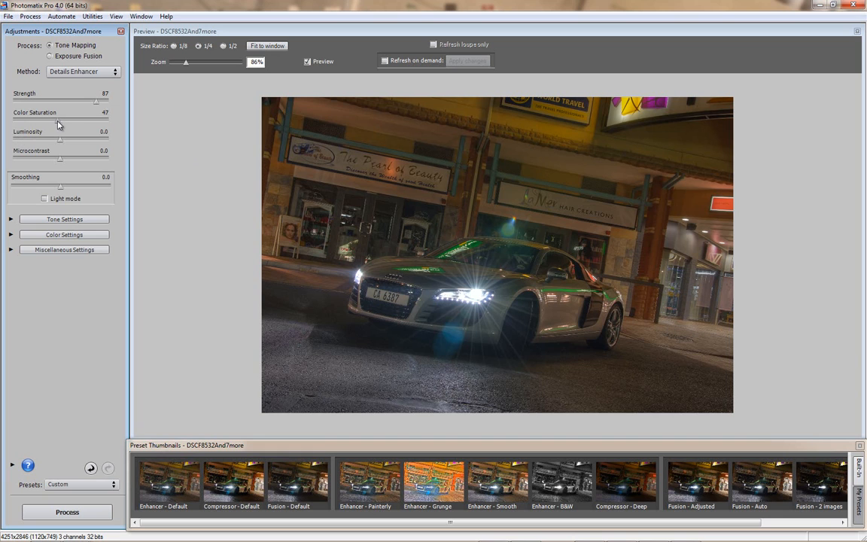
left_click_drag(58, 120, 91, 121)
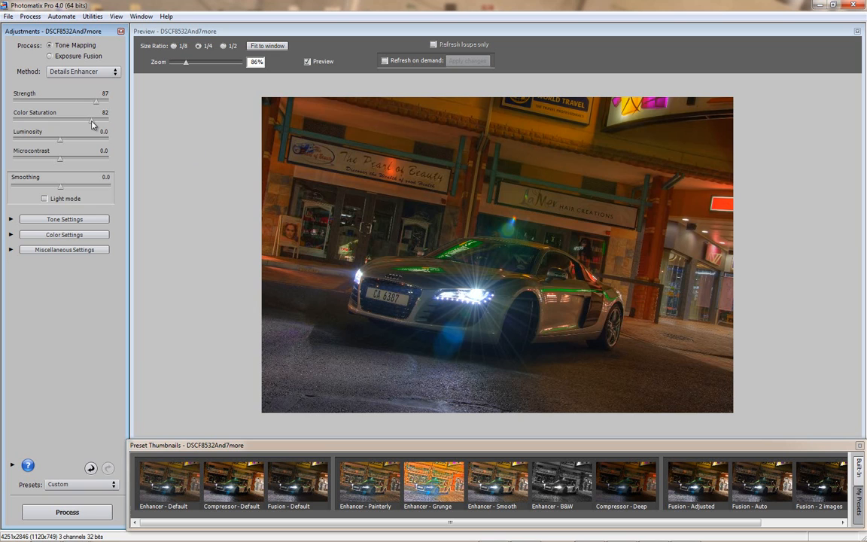
left_click_drag(93, 124, 72, 125)
- Raise the Luminosity to 4.1 and reduce the Color Saturation to 50
left_click_drag(58, 142, 80, 142)
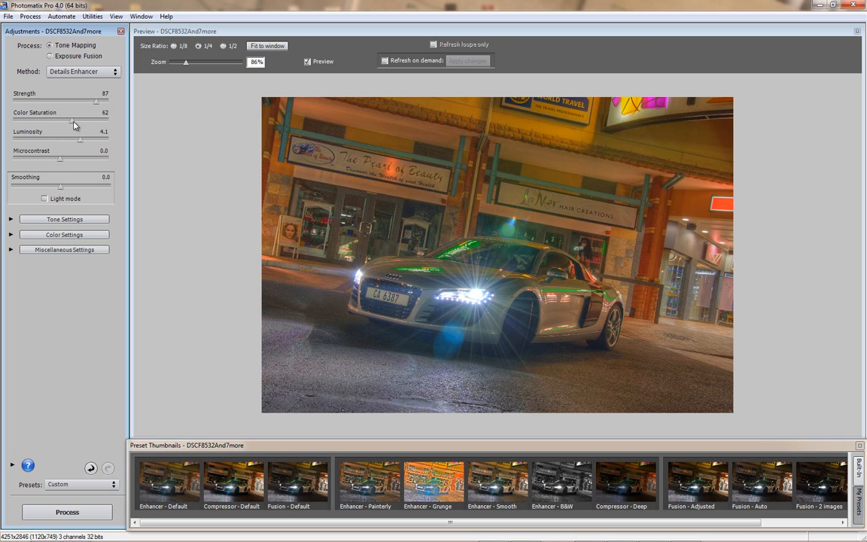
left_click_drag(75, 125, 70, 126)
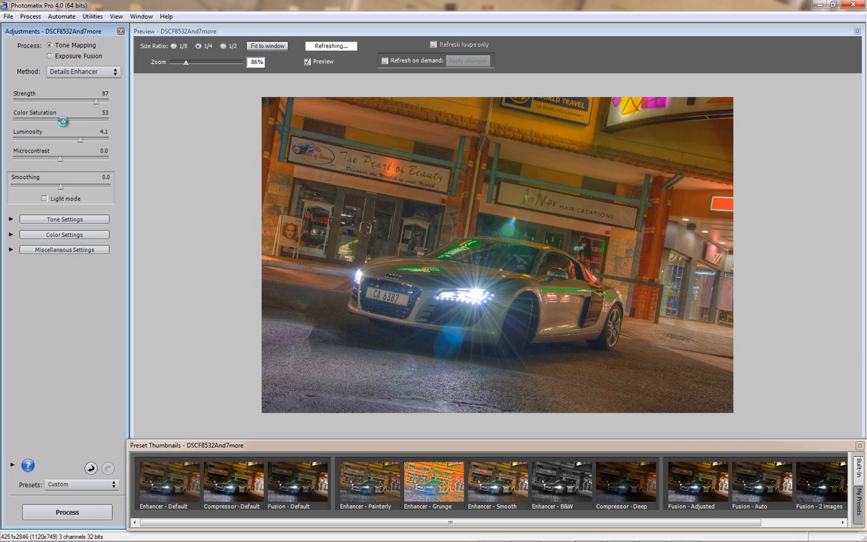
left_click_drag(62, 119, 60, 119)
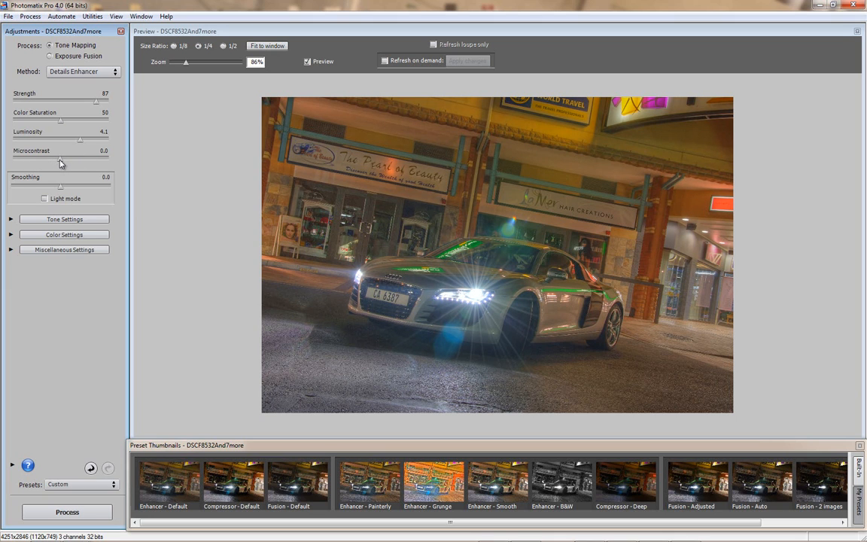
- Set the Microcontrast to 1.3 after trying 3.4, and process the tone-mapped image
left_click_drag(62, 163, 76, 163)
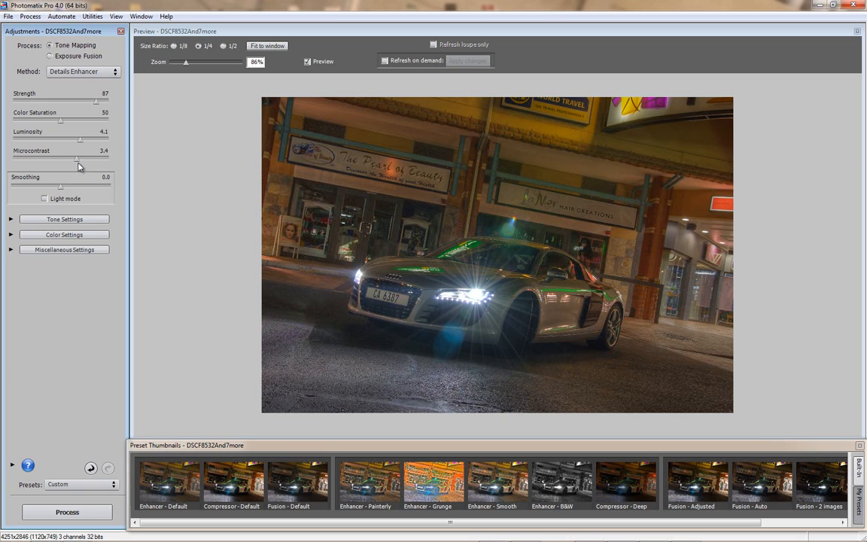
left_click_drag(79, 162, 66, 160)
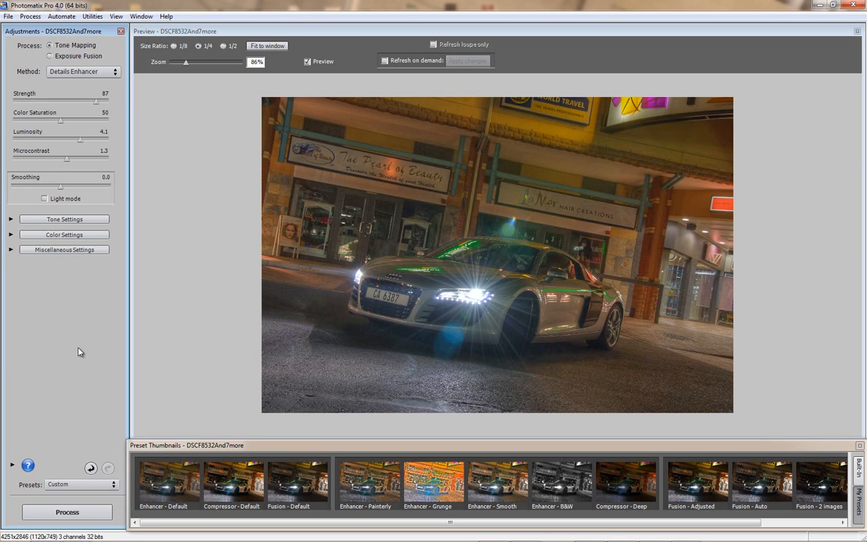
left_click(70, 515)
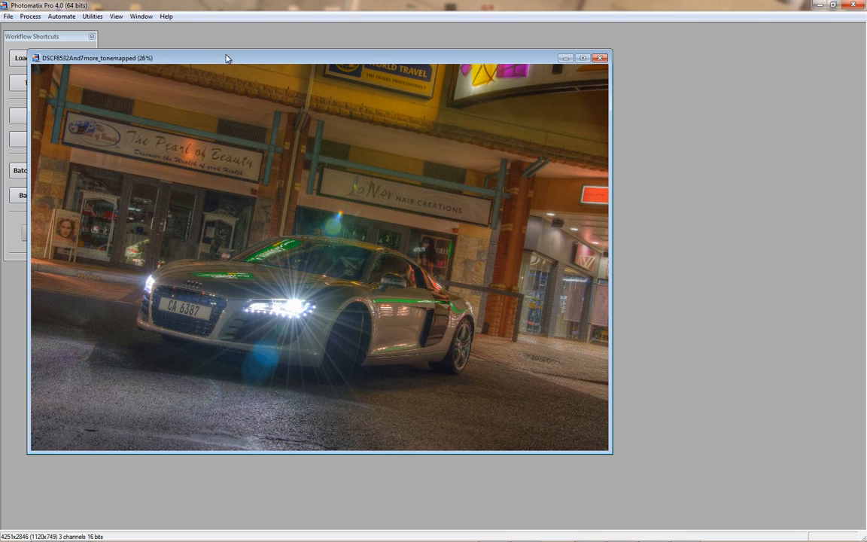
- Save the processed car image as the 8-bit TIFF DSCF8532And7more_tonemapped in New folder (2)
left_click_drag(227, 57, 367, 62)
left_click(8, 16)
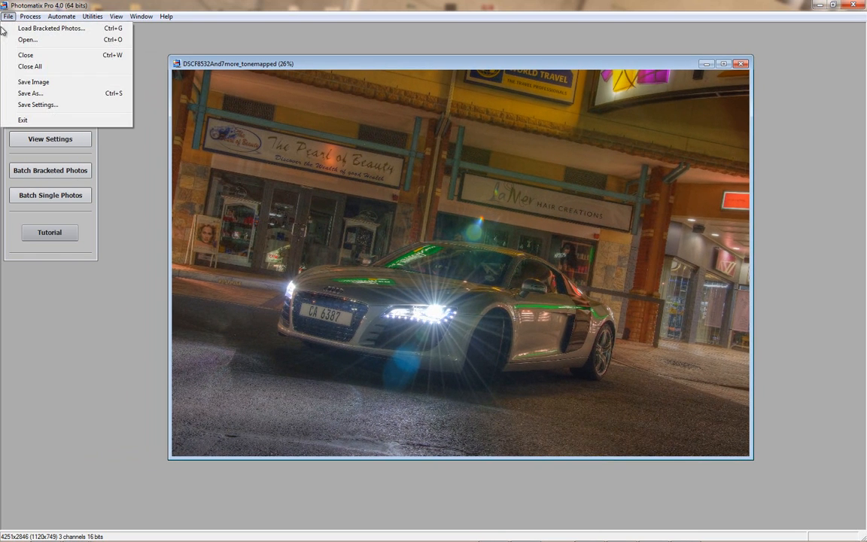
left_click(34, 93)
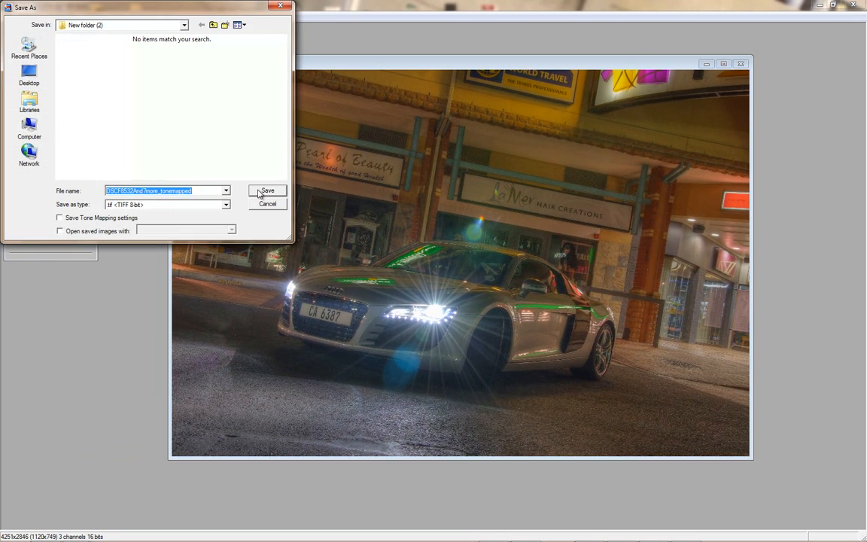
left_click(267, 191)
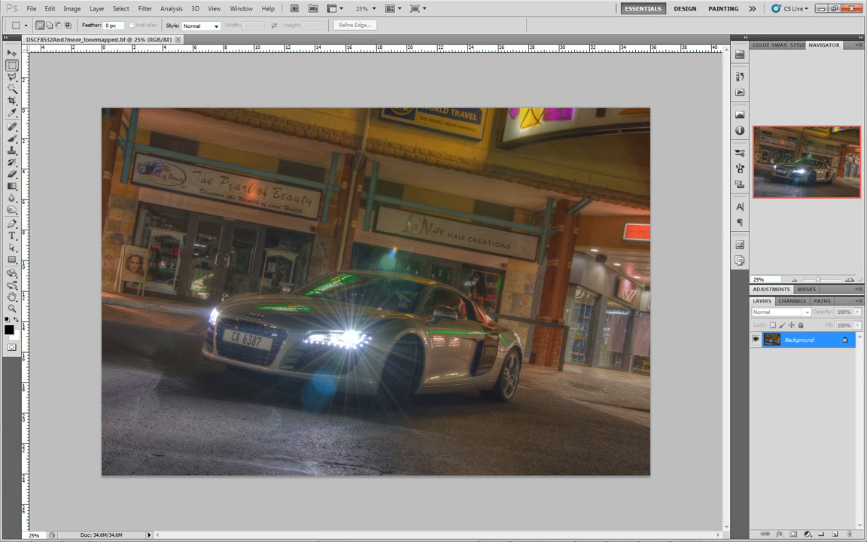
- Apply a Levels adjustment to the car image with black input 29 and midtone 1.26, comparing it with the unadjusted image
key("ctrl+l")
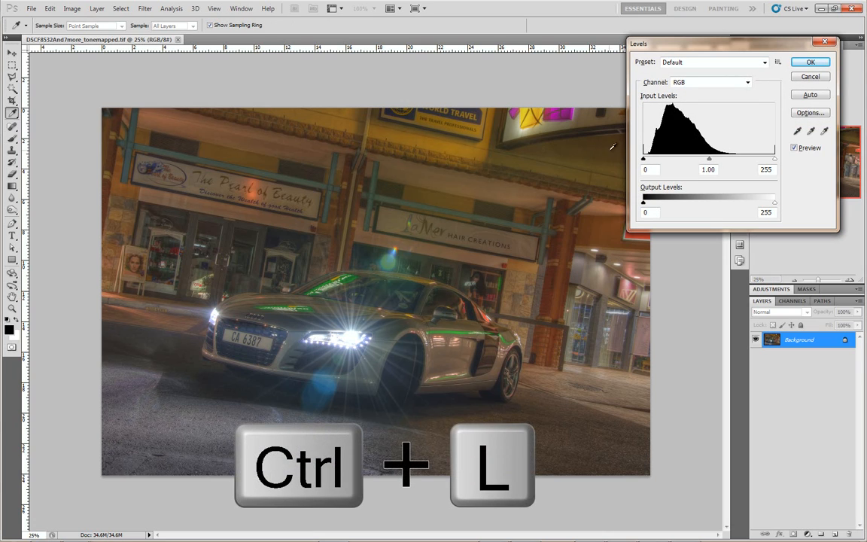
left_click_drag(643, 160, 655, 164)
left_click_drag(713, 159, 706, 162)
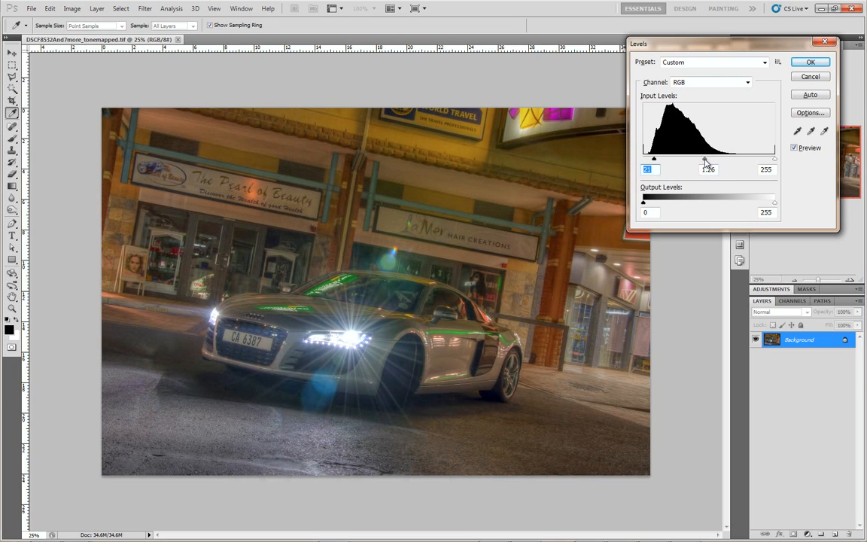
left_click_drag(654, 159, 659, 162)
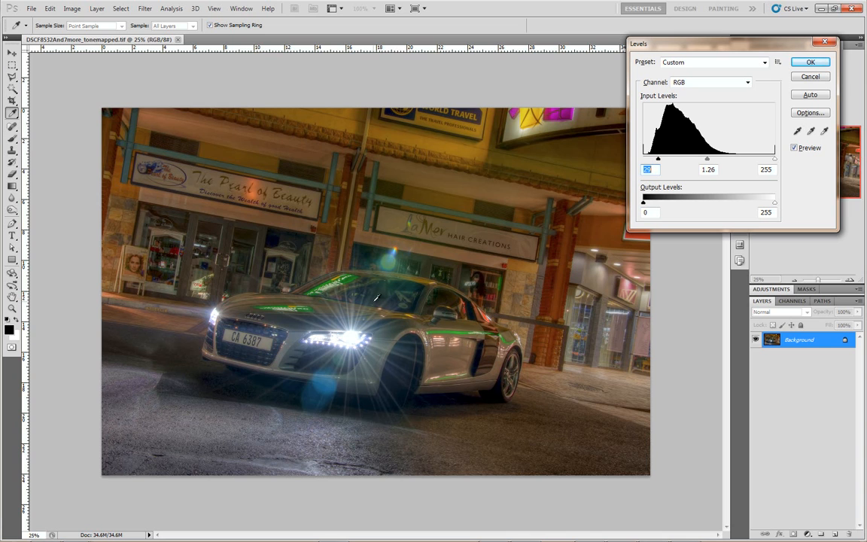
left_click(794, 148)
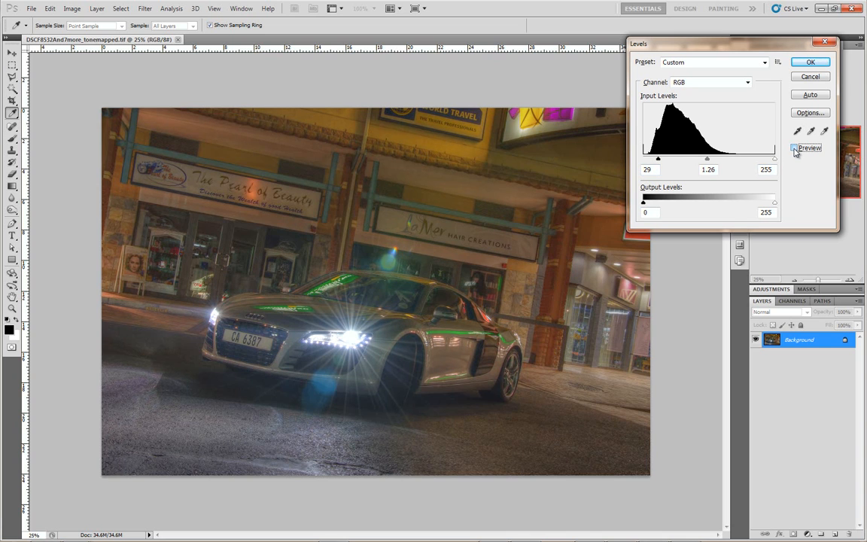
left_click(794, 148)
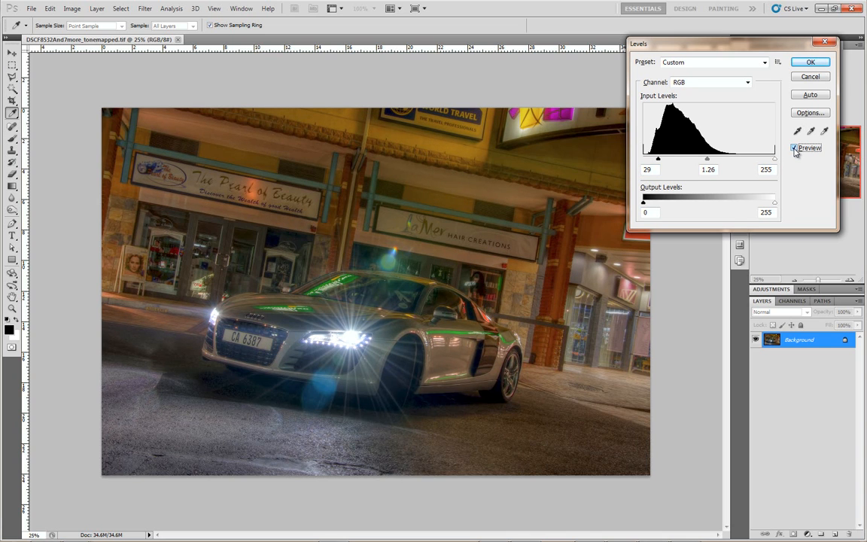
left_click(810, 63)
- In a Hue/Saturation adjustment, set the Magentas saturation to -77 and the Blues saturation to -37
key("m")
key("ctrl+u")
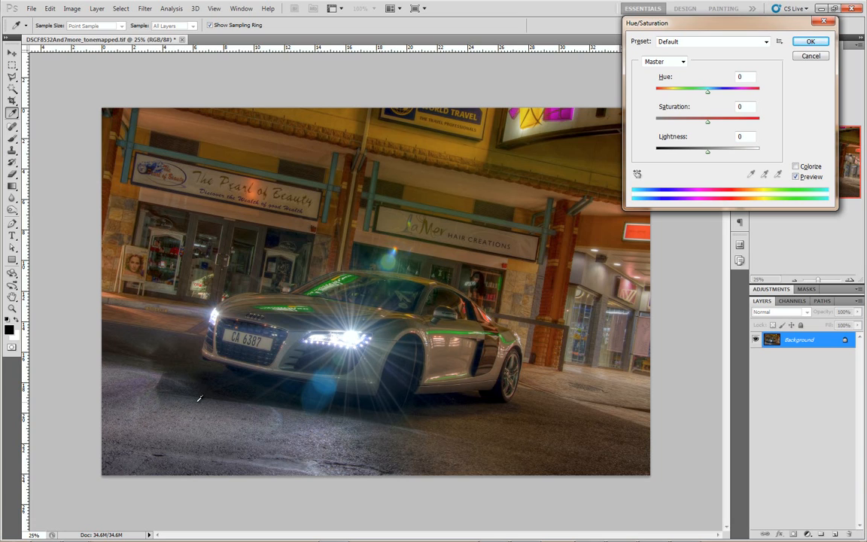
left_click(658, 64)
left_click(658, 122)
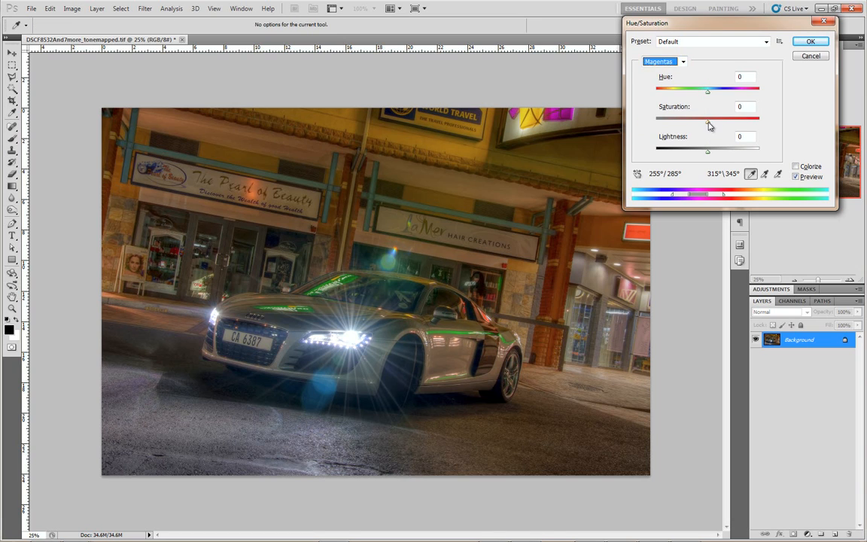
left_click_drag(708, 122, 669, 130)
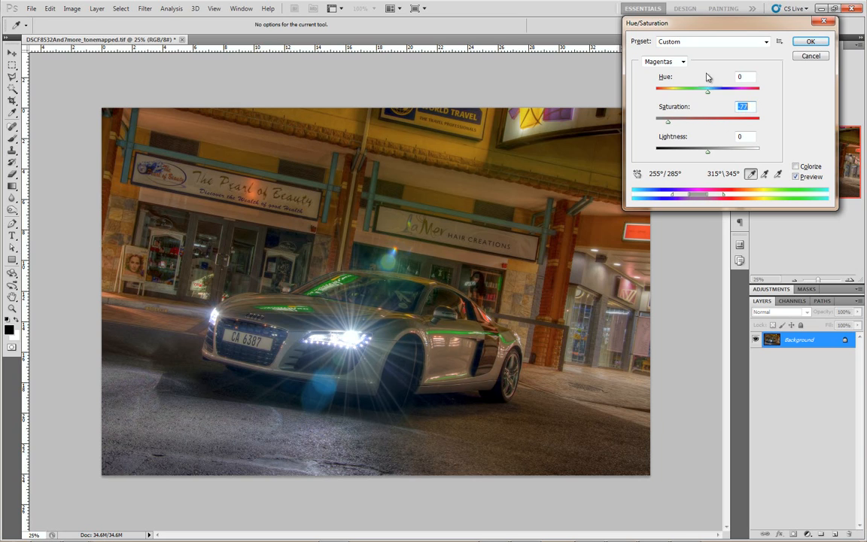
left_click(665, 61)
left_click(649, 114)
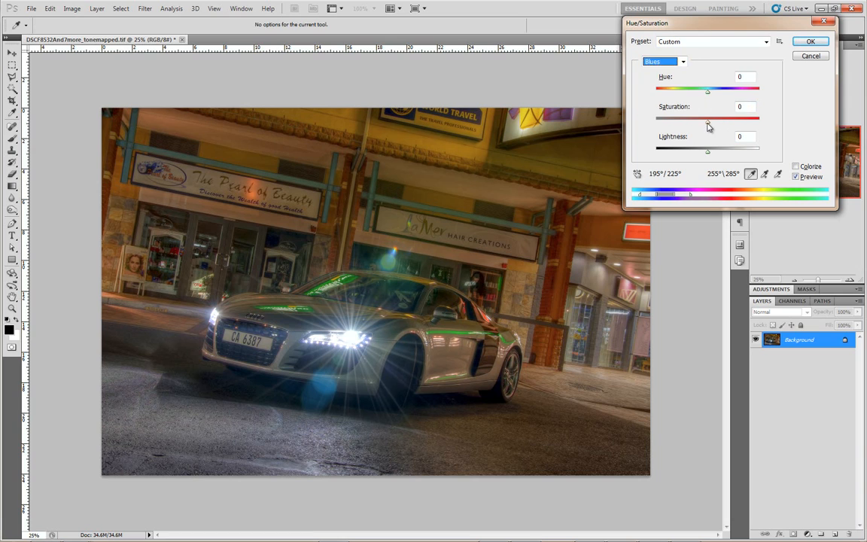
left_click_drag(709, 128, 688, 129)
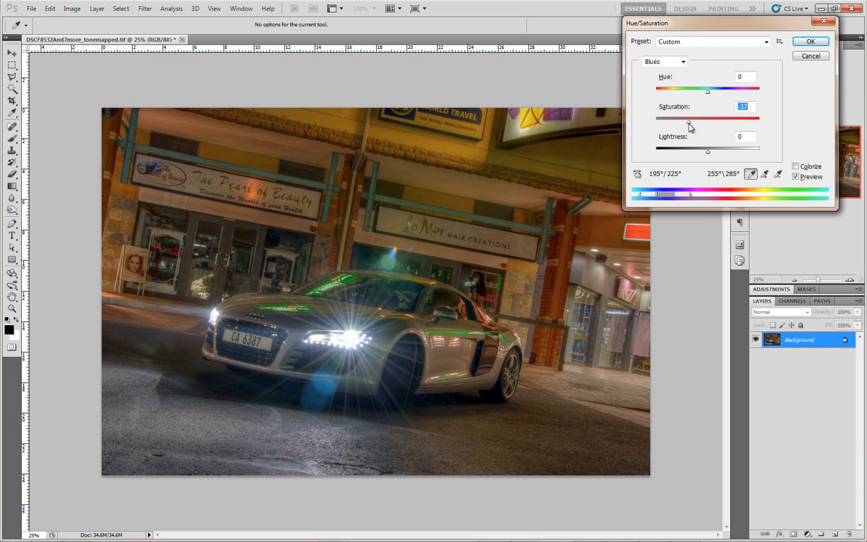
- Set the Cyans saturation to -55 in the Hue/Saturation adjustment
left_click(683, 61)
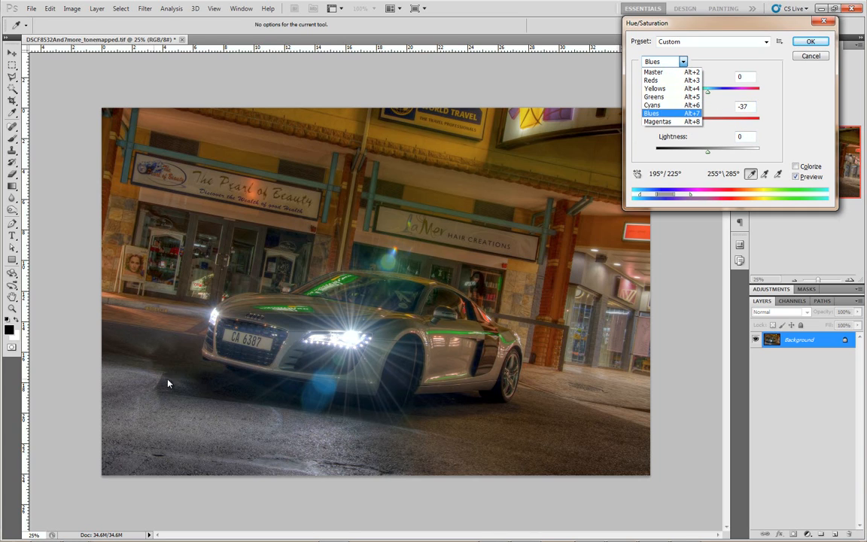
left_click(652, 105)
mouse_move(708, 122)
left_mouse_down()
mouse_move(729, 123)
mouse_move(681, 126)
mouse_move(708, 124)
left_mouse_up()
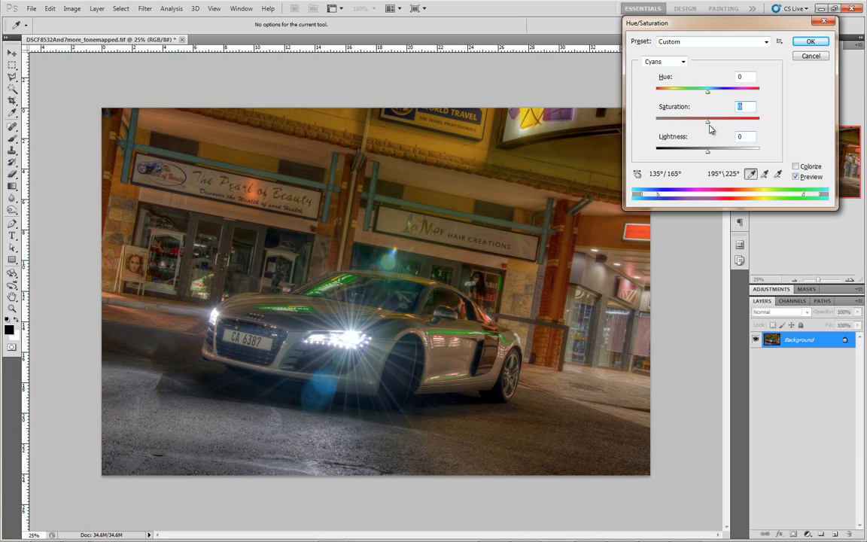
left_click_drag(708, 125, 680, 127)
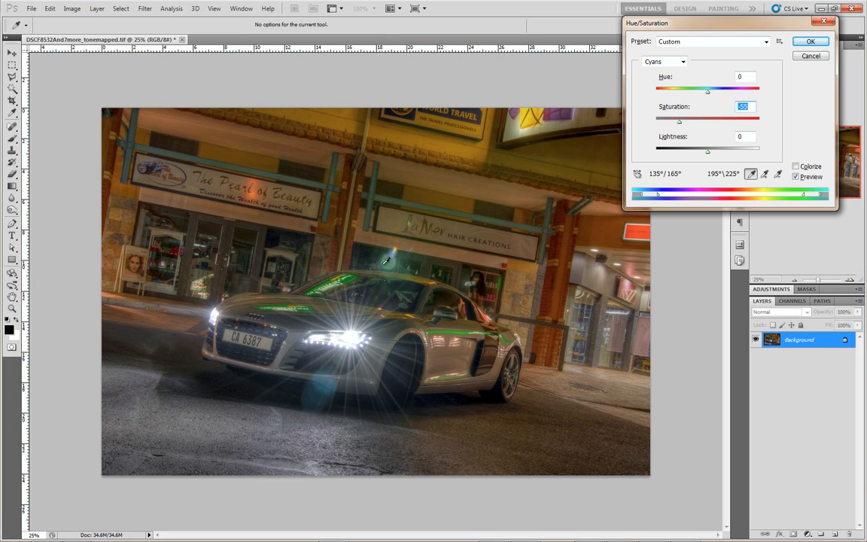
- Set the Yellows saturation to -23 after trying -38, compare before and after, and apply the Hue/Saturation adjustment
left_click(666, 62)
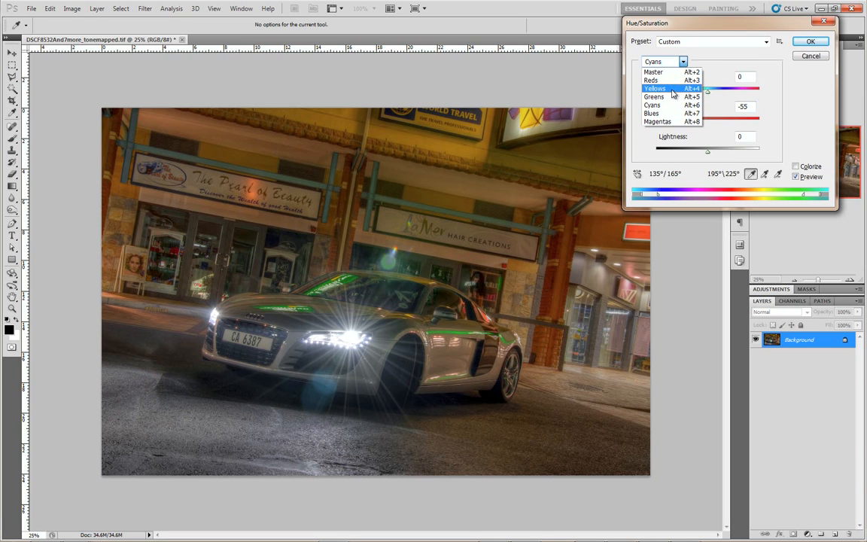
left_click(670, 88)
left_click_drag(704, 121, 690, 147)
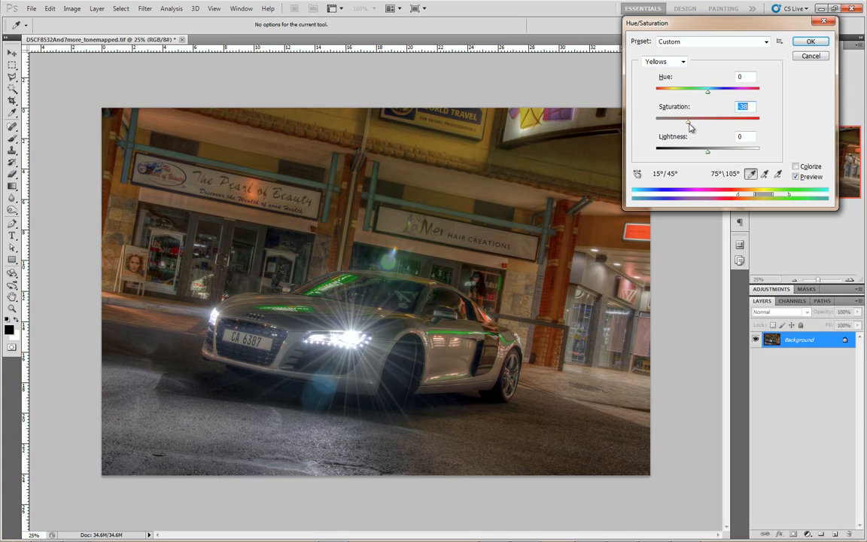
mouse_move(688, 121)
left_mouse_down()
mouse_move(712, 130)
mouse_move(690, 128)
mouse_move(698, 129)
left_mouse_up()
left_click(796, 177)
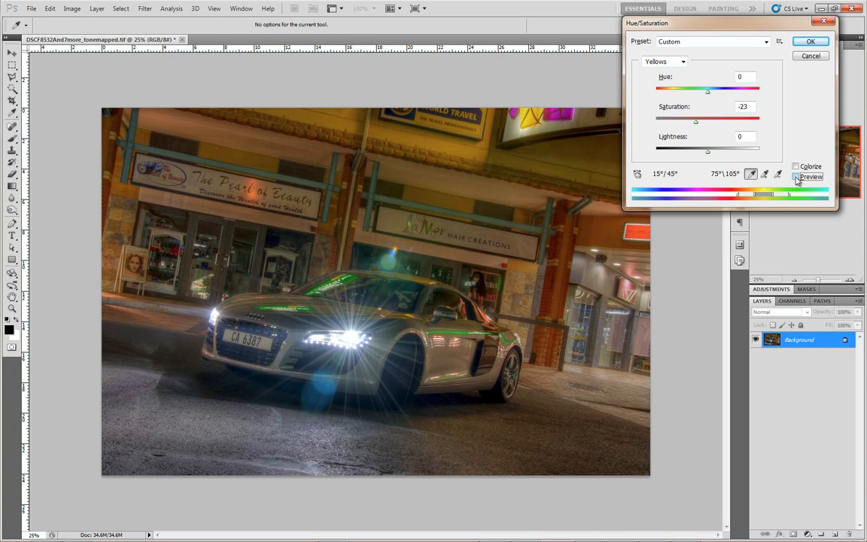
left_click(797, 177)
left_click(796, 177)
left_click(797, 177)
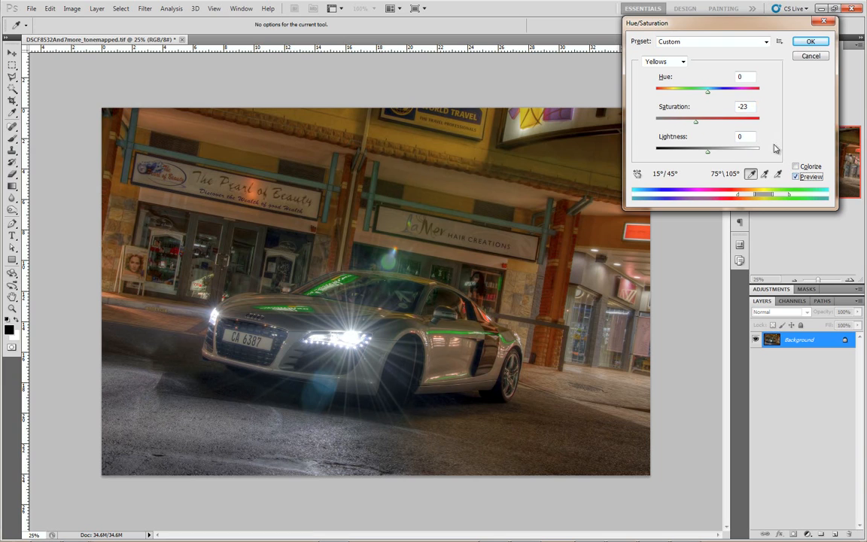
left_click(810, 42)
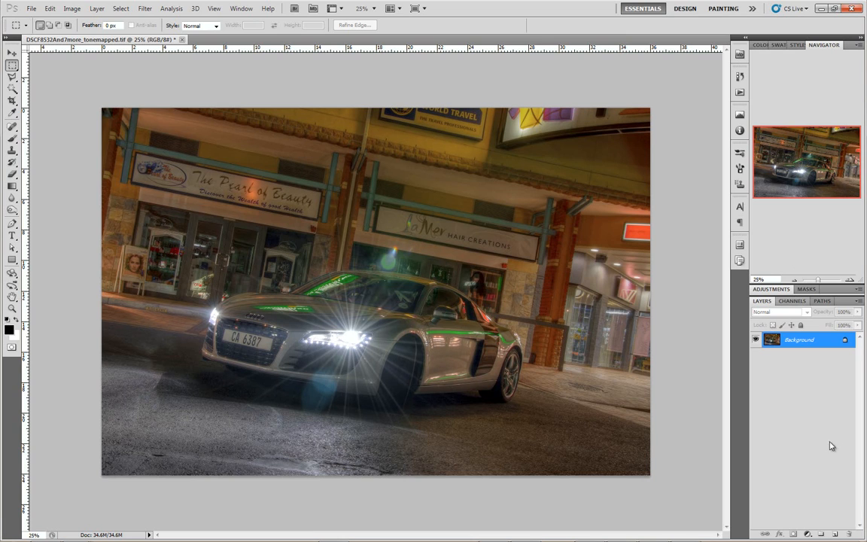
- Darken all four corners with black-to-transparent linear gradients on a new layer, and set that layer's opacity to 30%
left_click(835, 533)
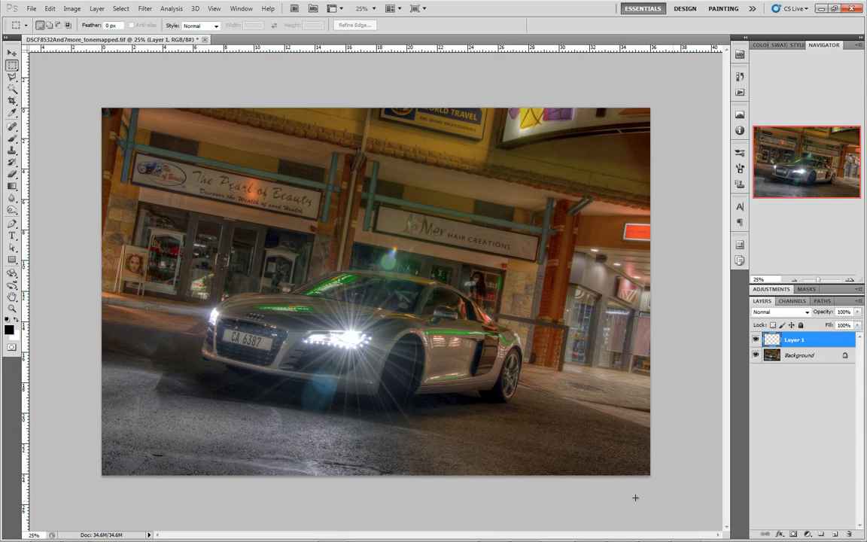
left_click(12, 186)
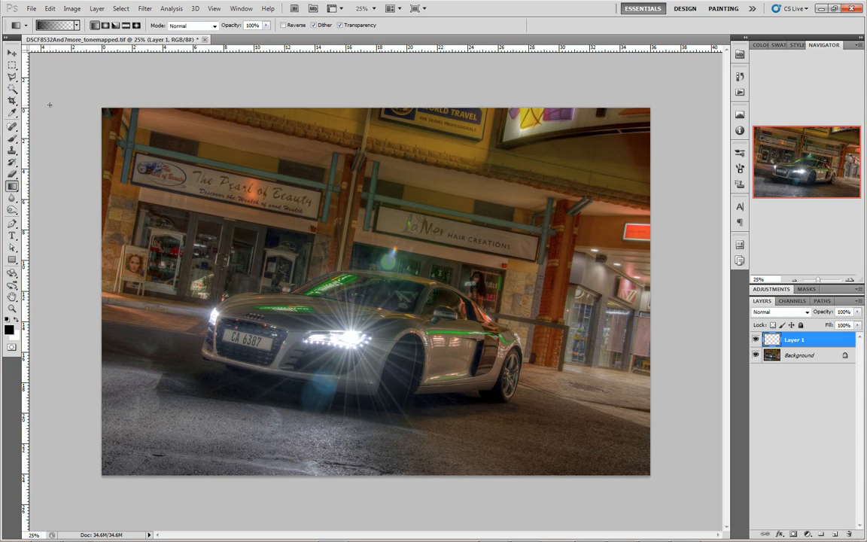
left_click_drag(70, 91, 252, 223)
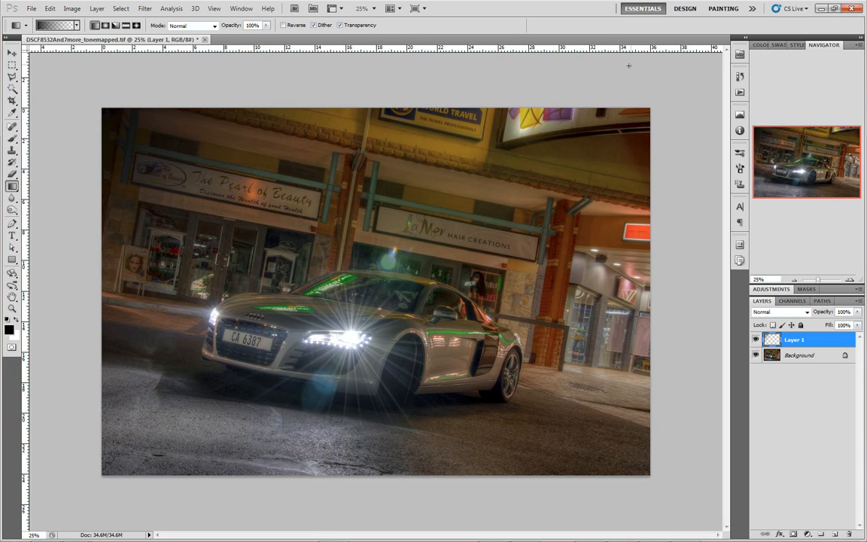
left_click_drag(684, 81, 433, 233)
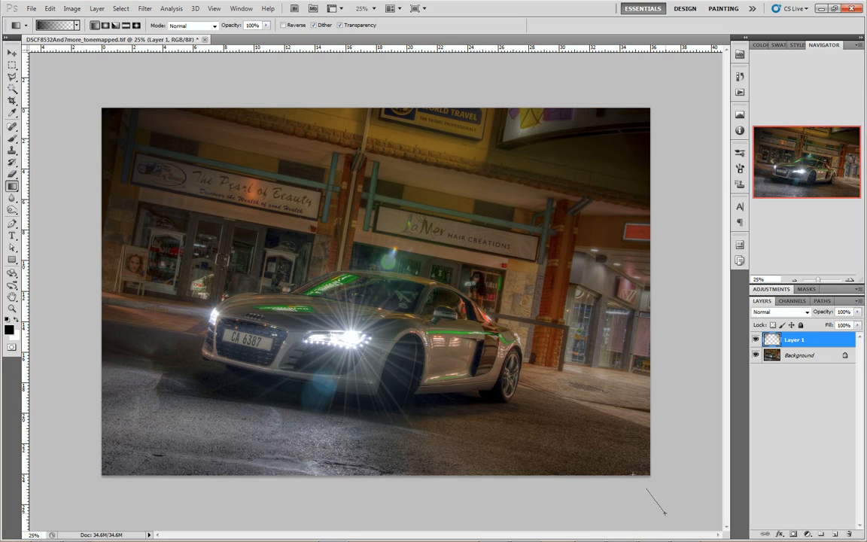
left_click_drag(646, 488, 542, 387)
left_click_drag(85, 495, 218, 365)
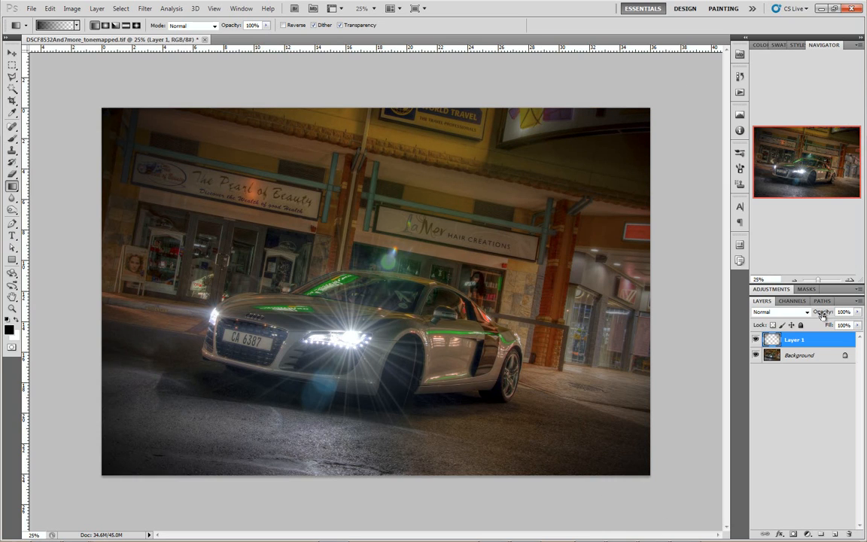
left_click_drag(822, 311, 790, 318)
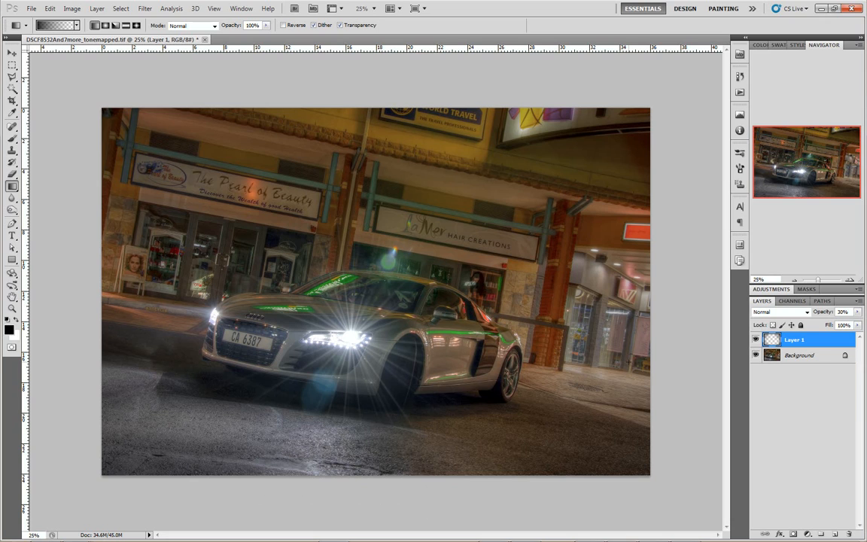
- Compare the car image with and without the corner-darkening layer, leaving the layer shown
left_click(756, 341)
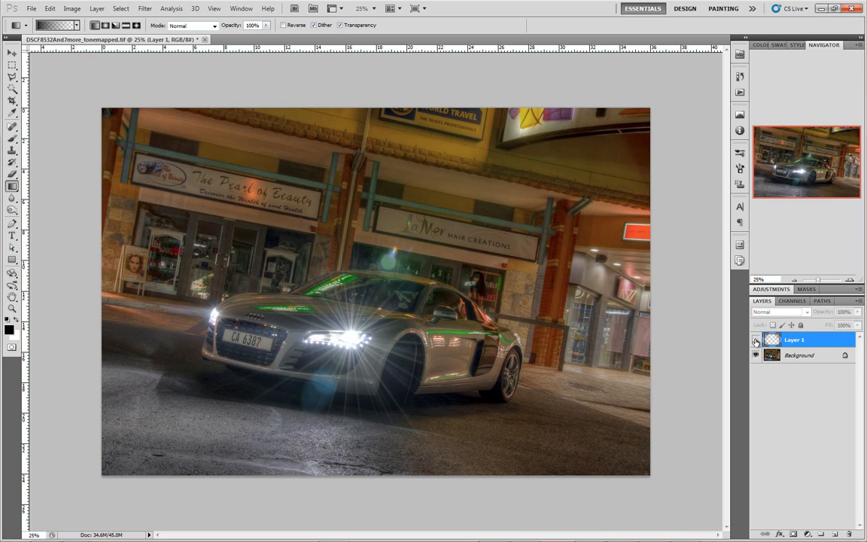
left_click(755, 341)
left_click(756, 341)
left_click(756, 341)
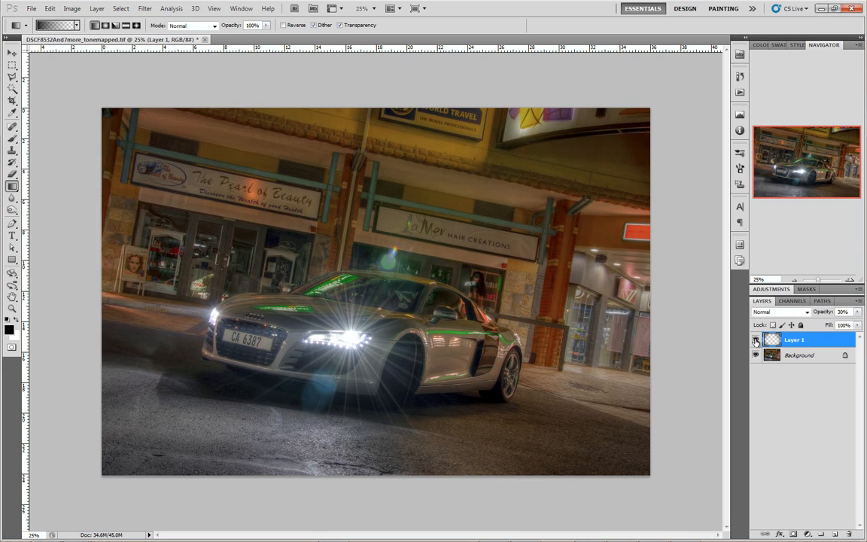
left_click(755, 341)
left_click(756, 341)
left_click(755, 341)
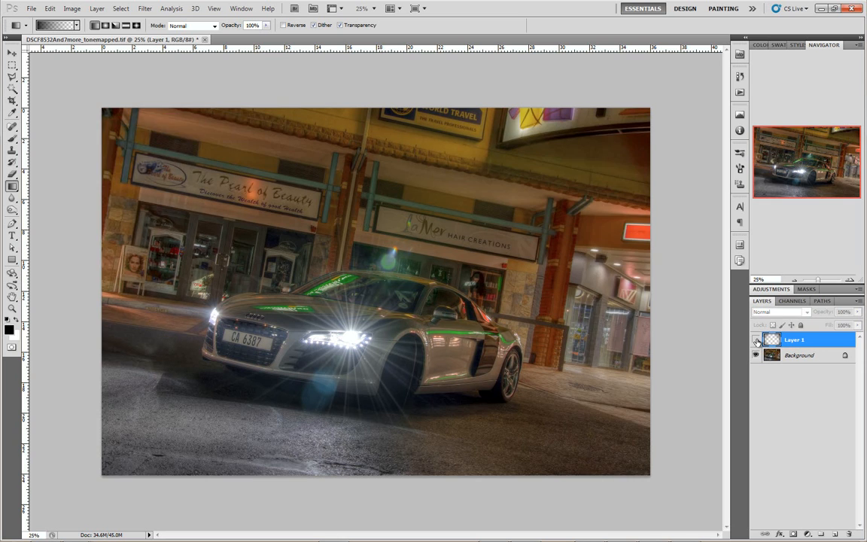
left_click(756, 341)
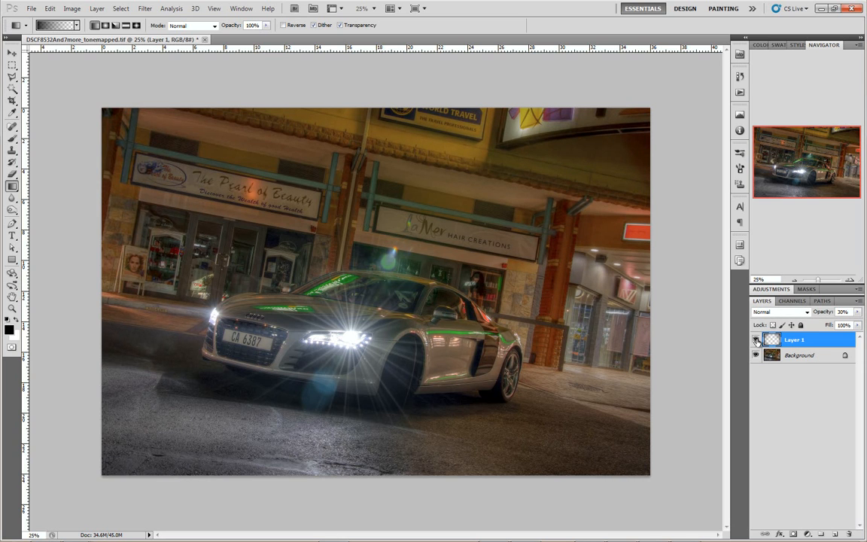
- Save a JPEG copy as DSCF8532And7more_tonemapped.jpg in New folder (2) at quality 12, and close the TIFF without saving changes
left_click(32, 9)
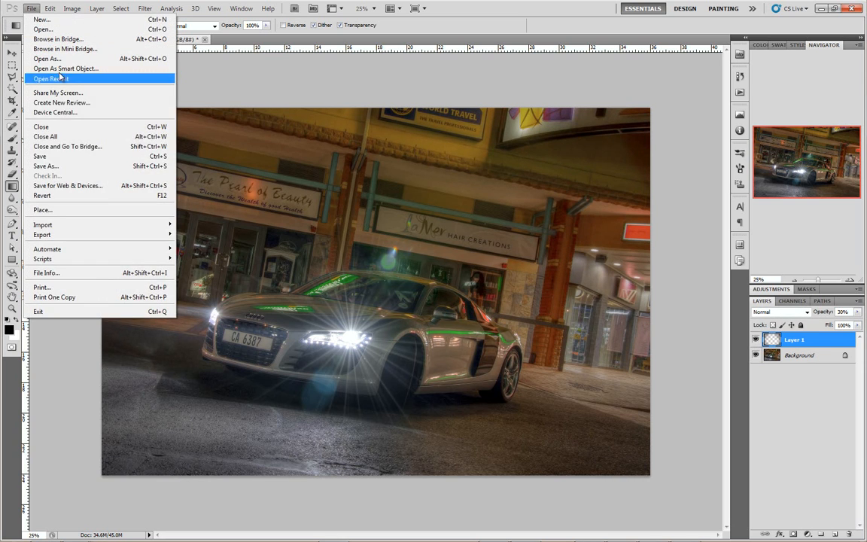
left_click(59, 165)
left_click(413, 266)
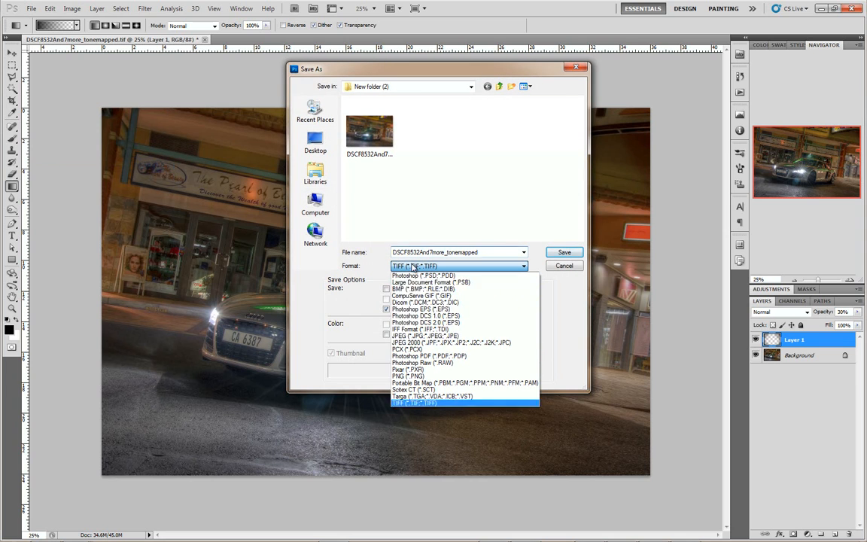
left_click(422, 336)
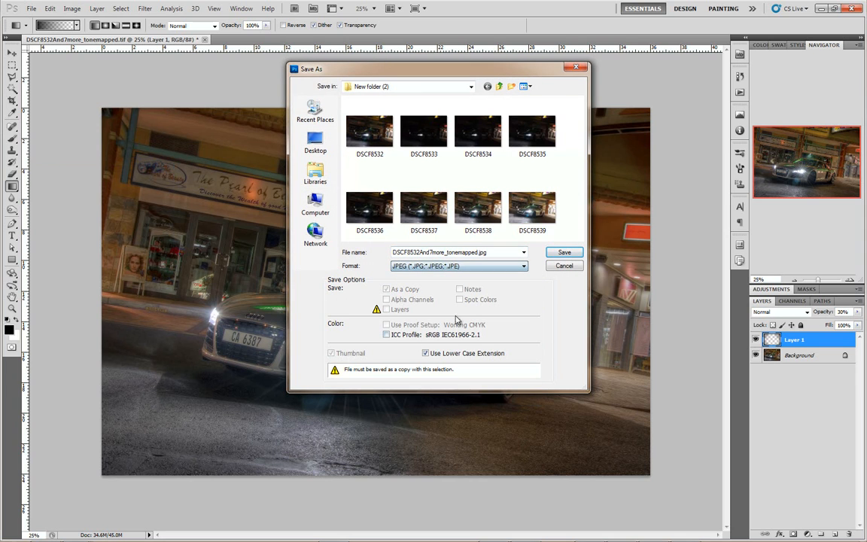
left_click(565, 254)
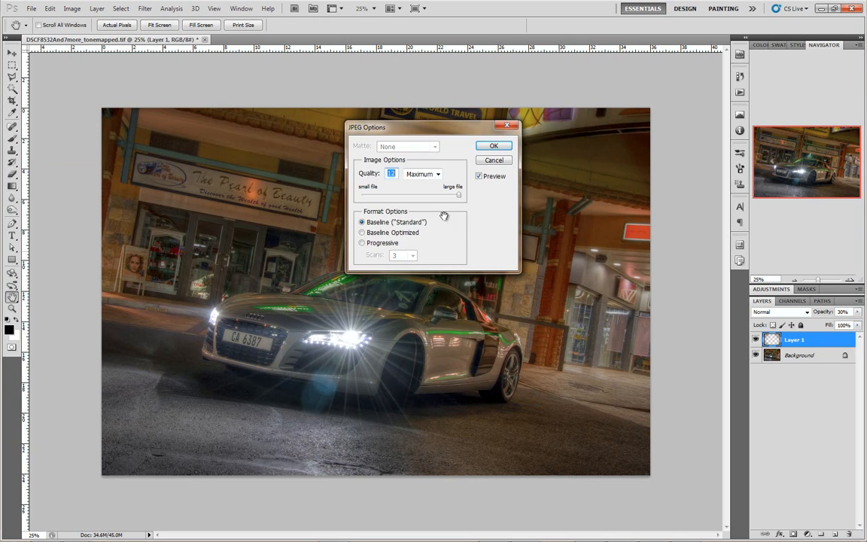
left_click(495, 147)
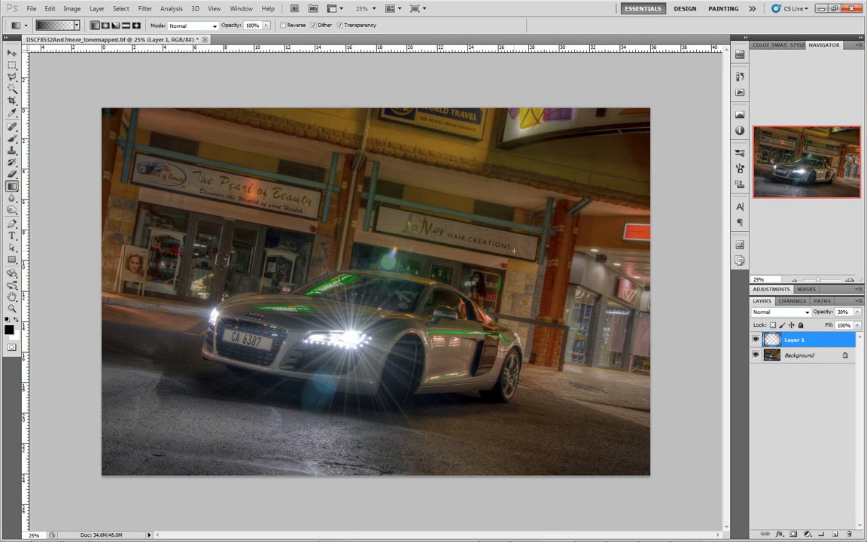
left_click(201, 39)
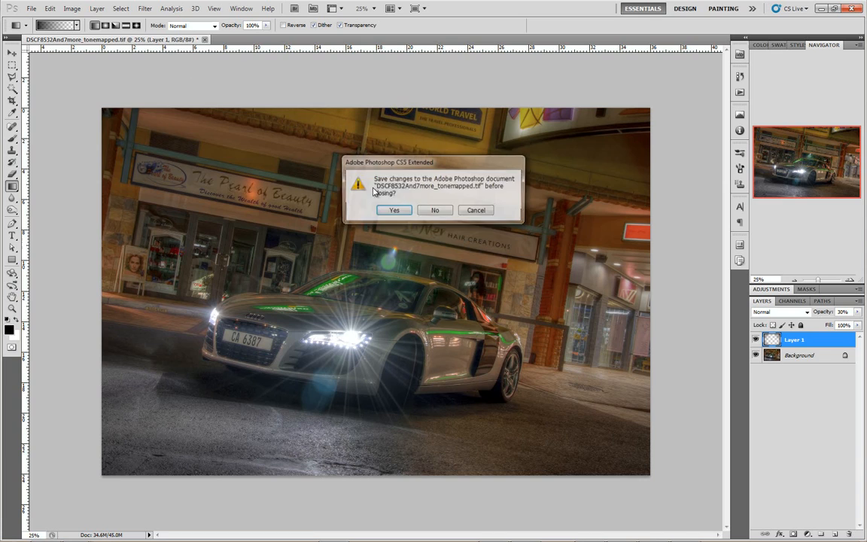
left_click(443, 212)
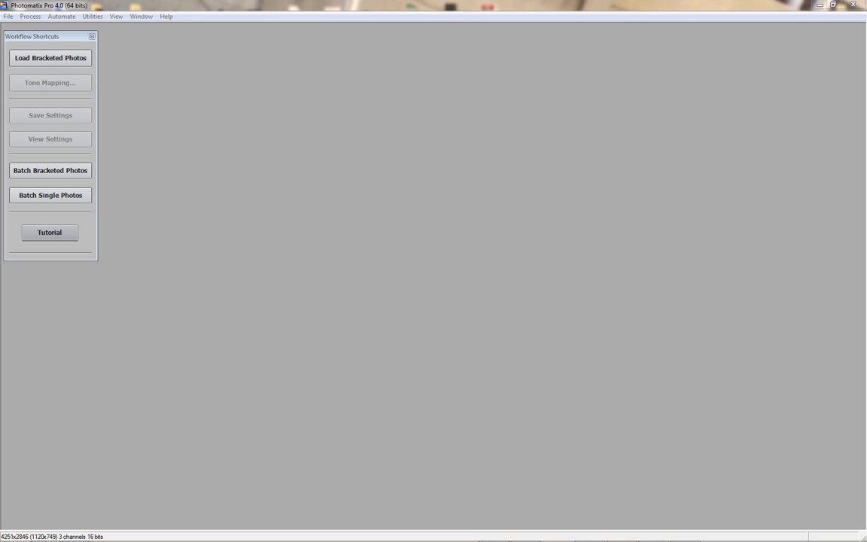
- Merge the dragged waterfall brackets for HDR processing, aligned by matching features, with noise reduced on underexposed images and chromatic aberrations reduced
left_click_drag(572, 239, 462, 253)
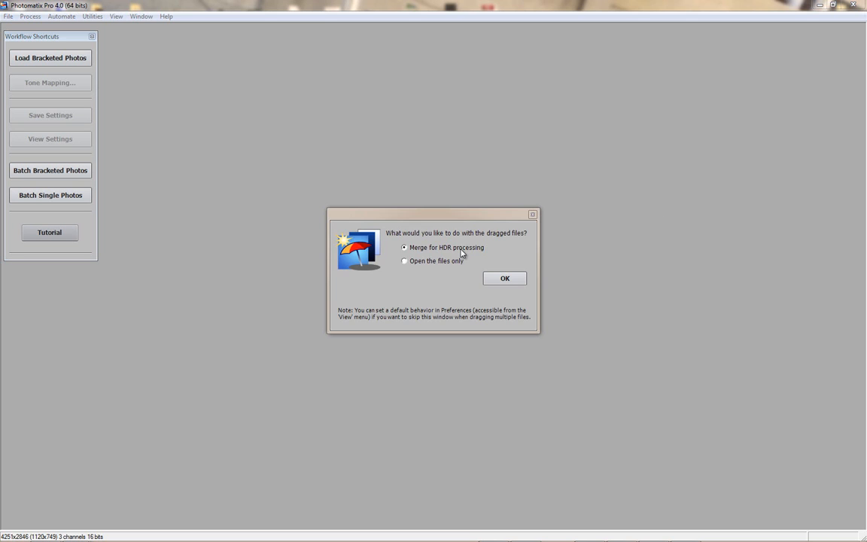
left_click(496, 280)
left_click(450, 338)
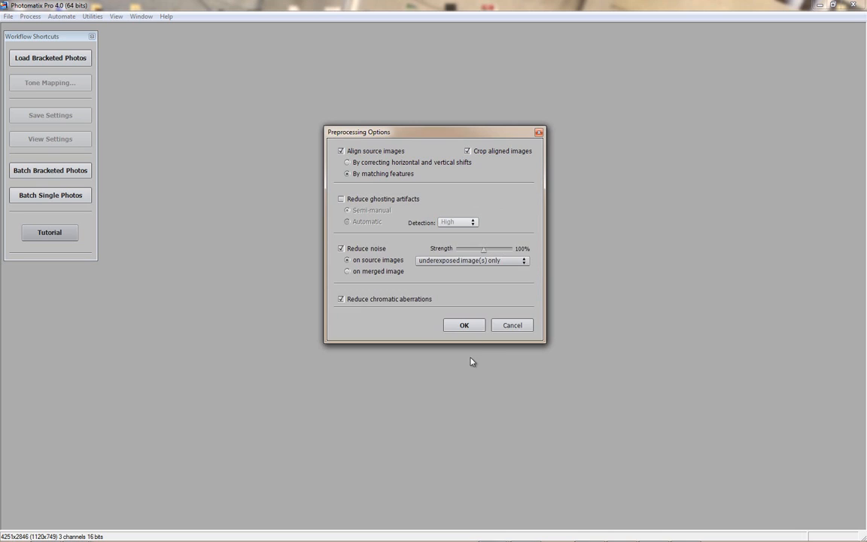
left_click(463, 326)
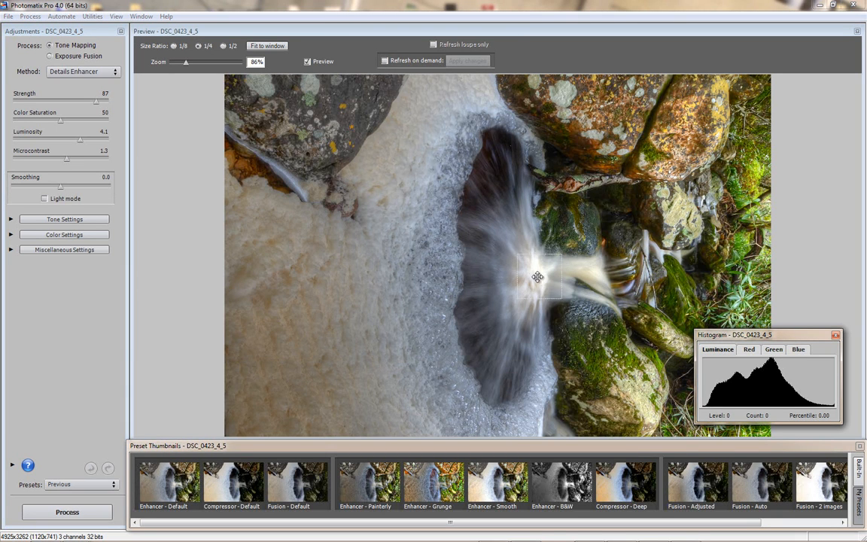
- Apply the Default preset to the waterfall image's tone mapping settings and close the histogram
left_click(521, 343)
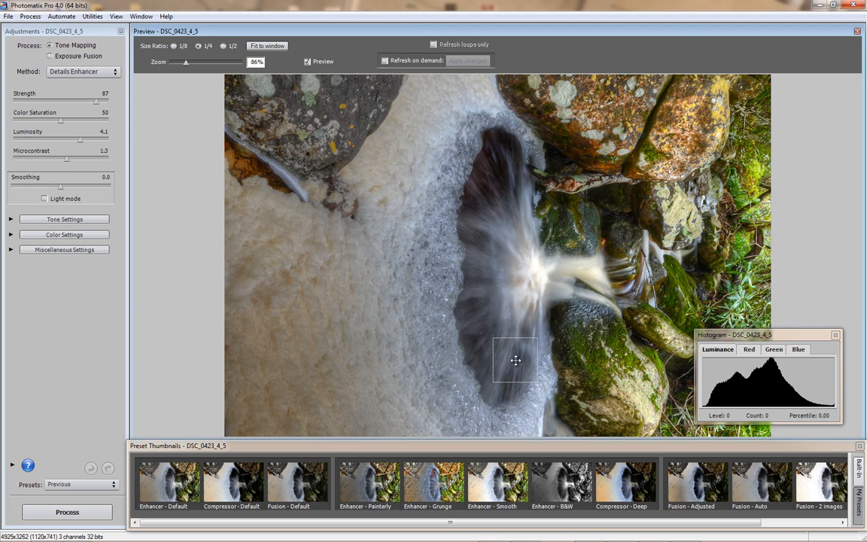
left_click(62, 487)
left_click_drag(116, 443, 116, 429)
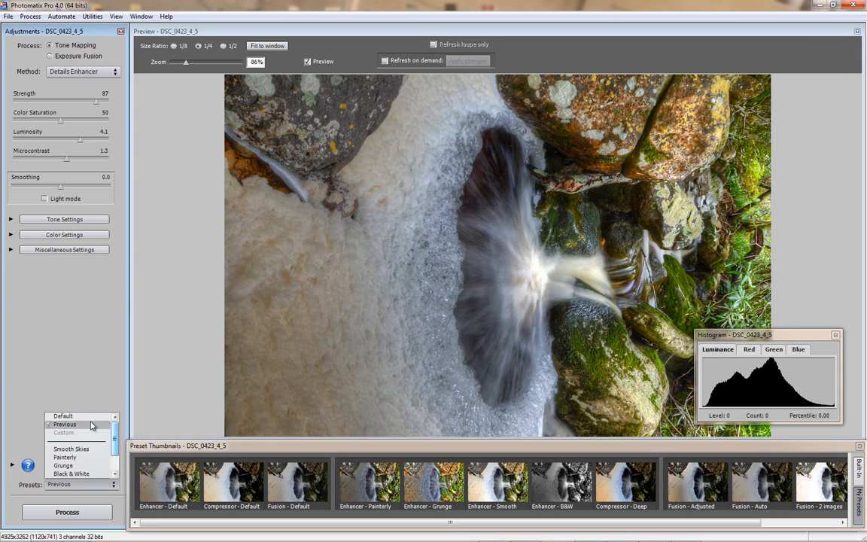
left_click(75, 416)
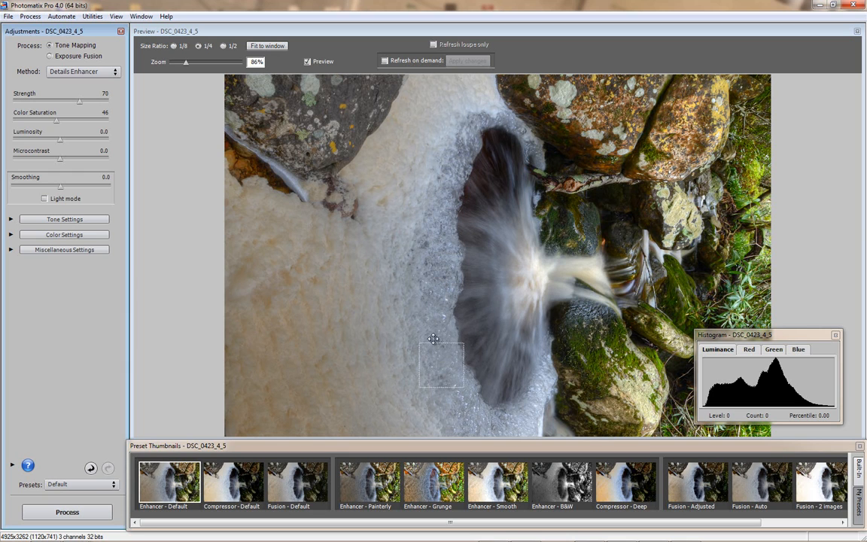
left_click(836, 336)
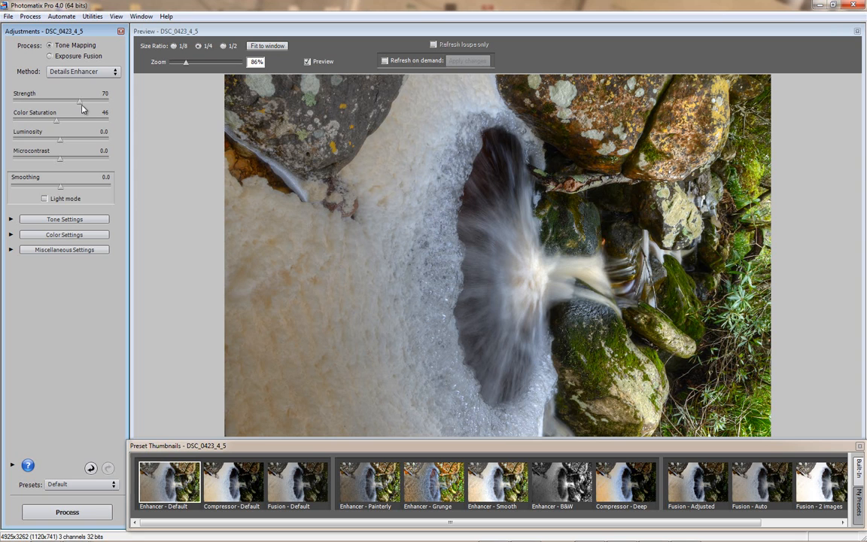
- Try tone mapping Strength values of 10 and 0, and set the Strength to 88
left_click_drag(80, 105, 21, 106)
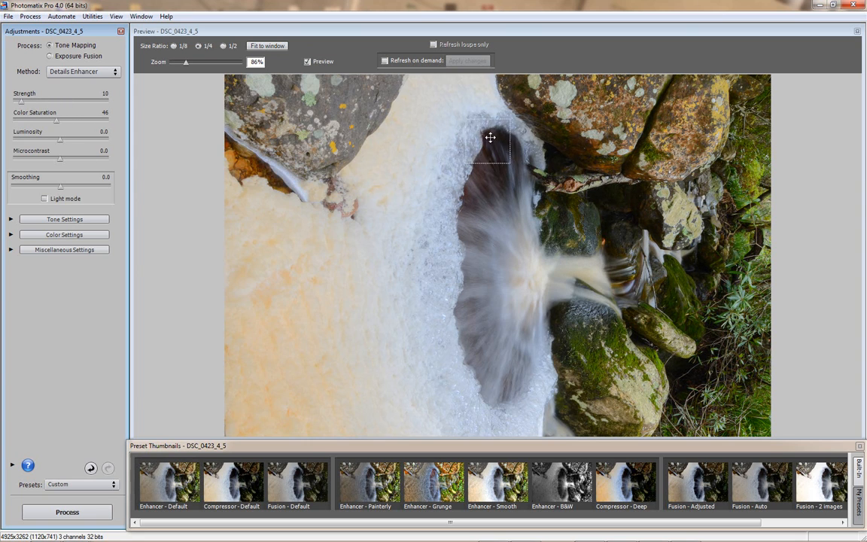
left_click_drag(21, 100, 5, 99)
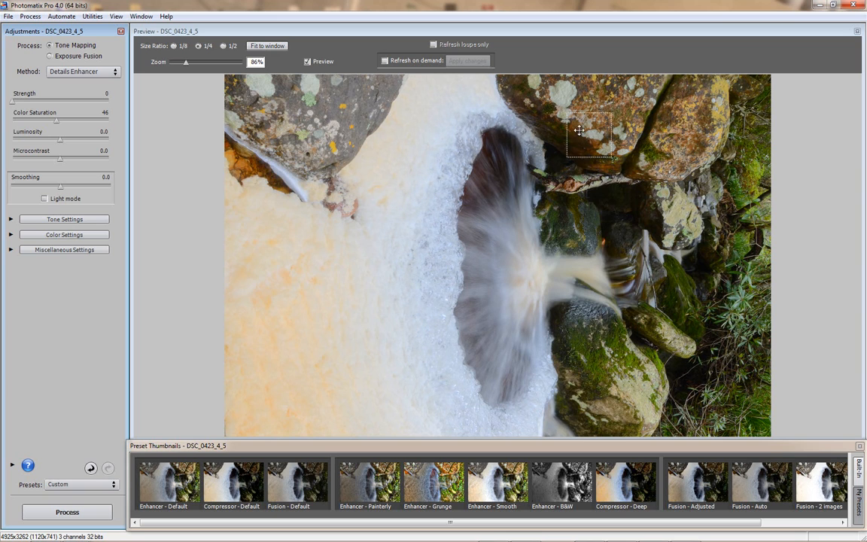
left_click_drag(15, 99, 99, 107)
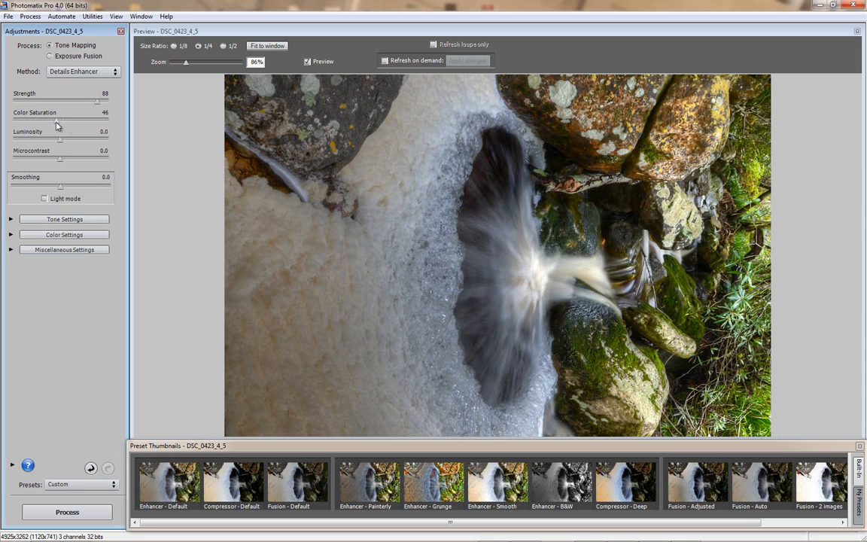
- Set Color Saturation to 44 after trying 85 and 52, and set Luminosity to 3.8
left_click_drag(94, 126, 95, 125)
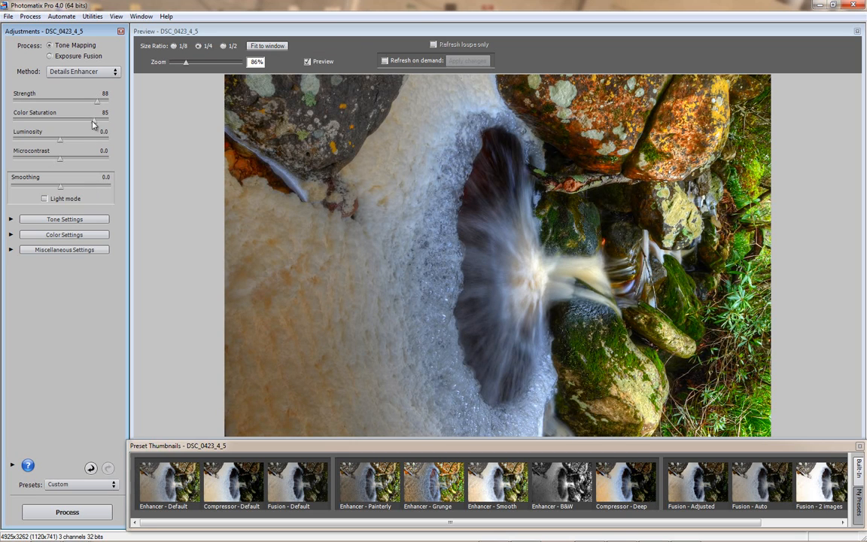
left_click_drag(71, 123, 62, 124)
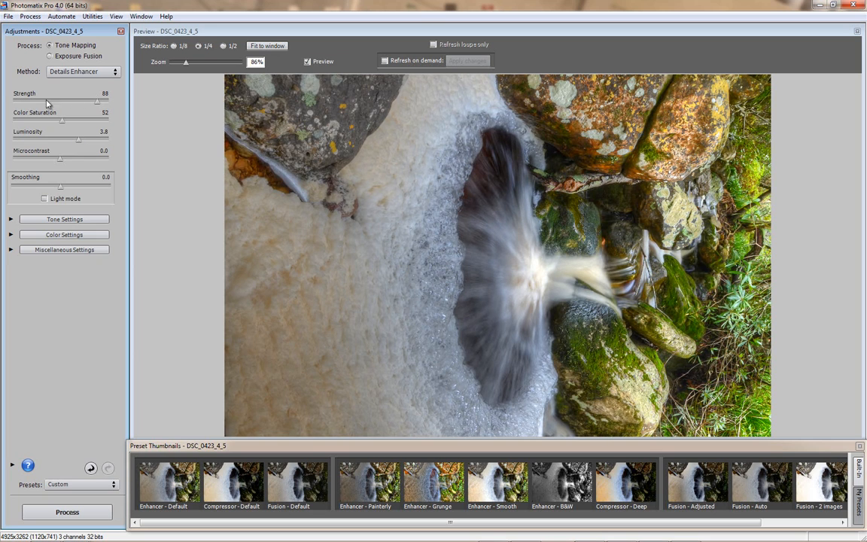
left_click_drag(61, 119, 57, 121)
left_click(56, 121)
- Raise the Microcontrast to 2.1, reduce it slightly, and process the tone-mapped waterfall image
left_click_drag(61, 160, 70, 159)
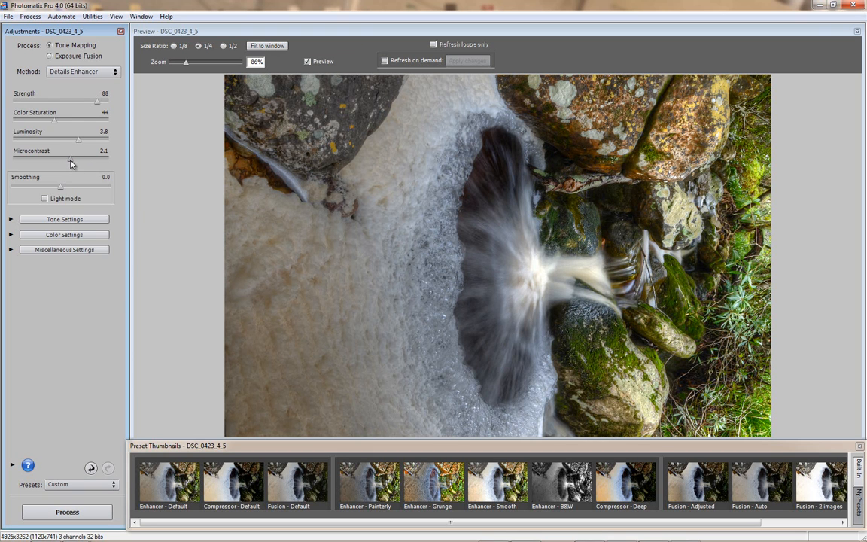
left_click_drag(70, 159, 68, 159)
left_click(71, 513)
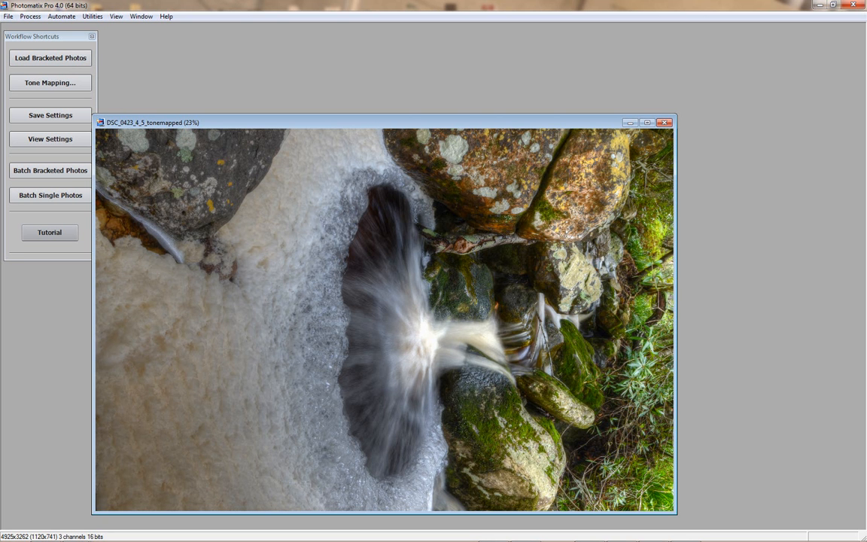
- Save the tone-mapped image as an 8-bit TIFF named DSC_0423_4_5_tonemapped in the DPT HDR folder
left_click(8, 16)
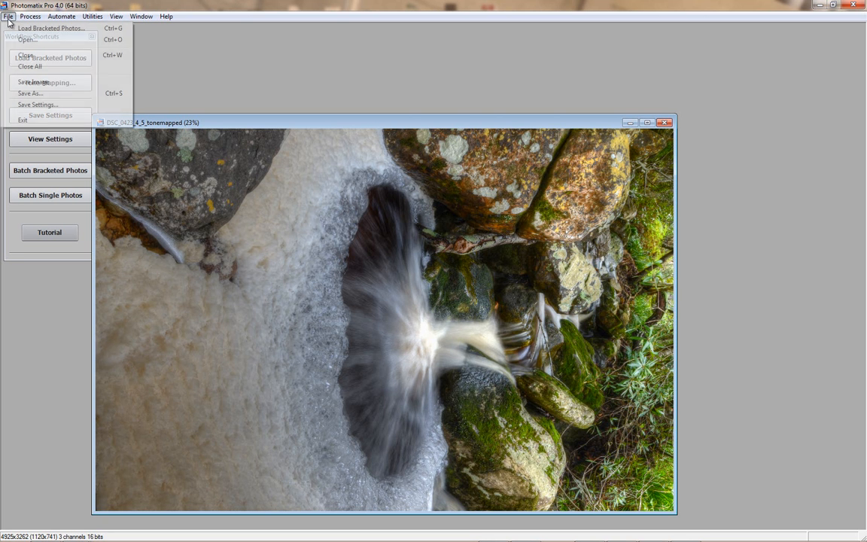
left_click(29, 93)
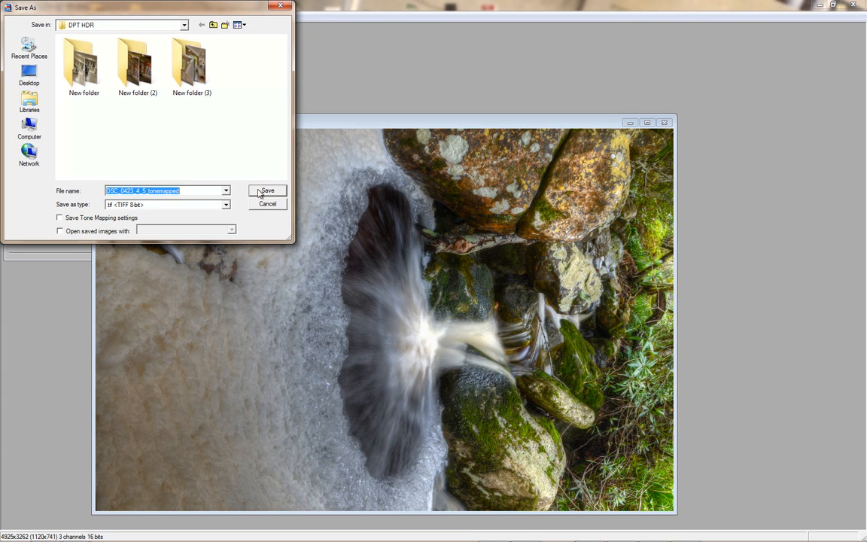
left_click(265, 192)
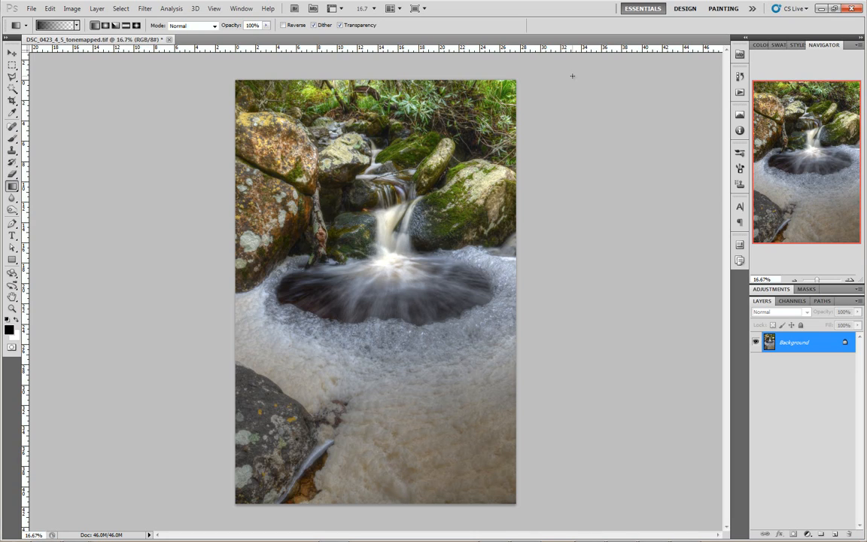
- In Photoshop, crop the upright waterfall image to a full-width square starting at its upper edge, using a rectangular marquee selection
left_click(12, 67)
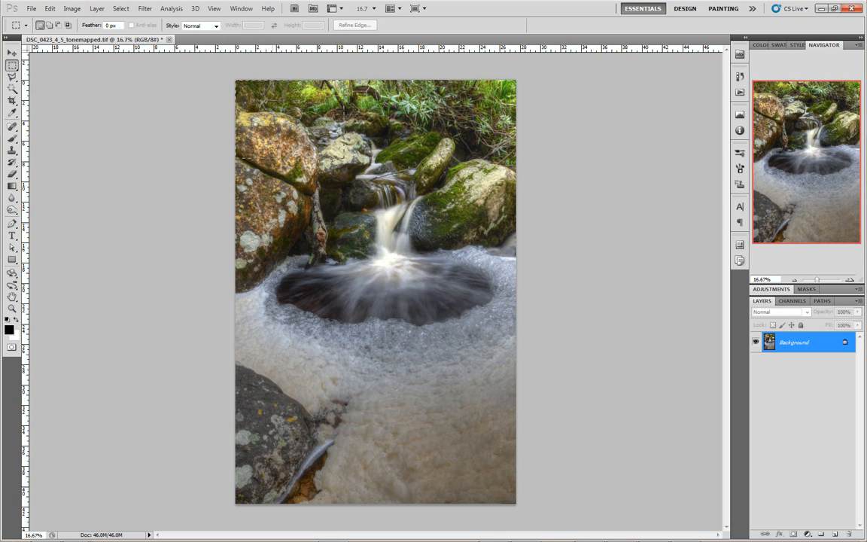
left_click_drag(303, 189, 356, 181)
left_click(215, 25)
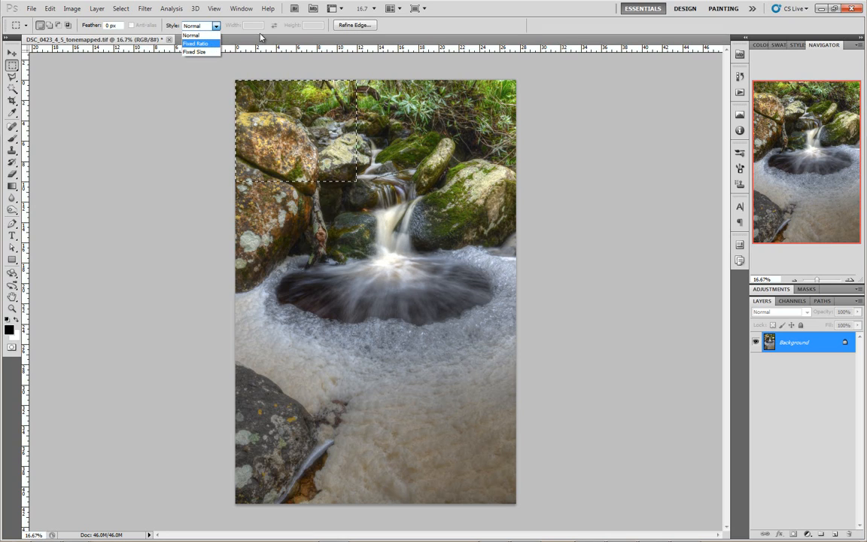
left_click(302, 70)
left_click(230, 77)
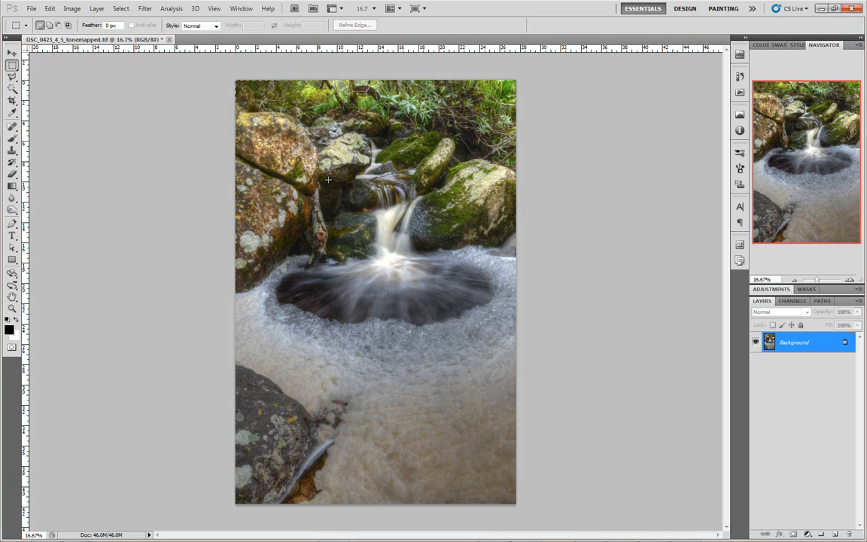
left_click(350, 211)
left_click_drag(385, 227, 420, 248)
left_click_drag(518, 321, 577, 366)
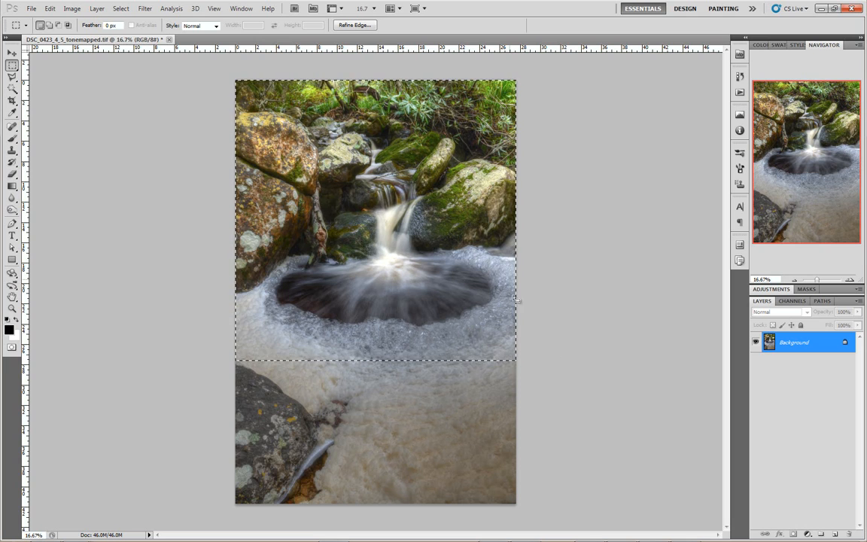
left_click(72, 8)
left_click(121, 111)
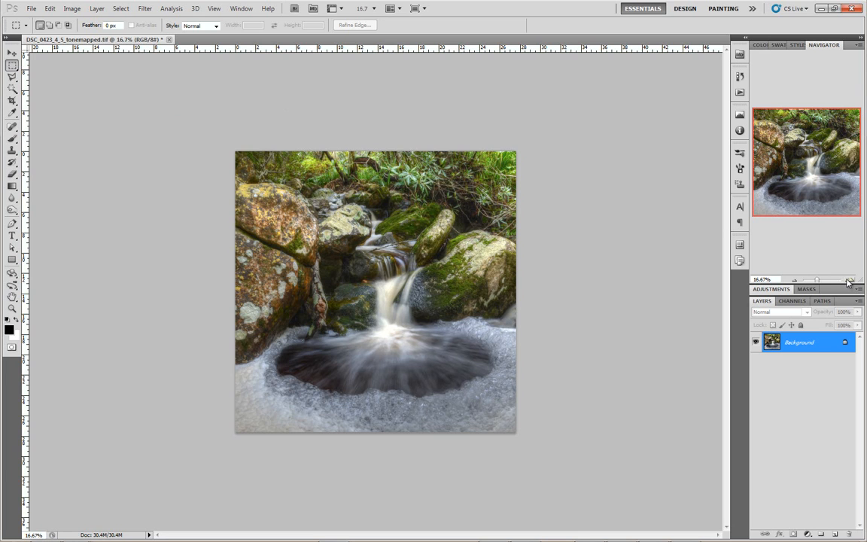
- Apply Levels with a black input of 33 and a midtone of 1.11, comparing the image with and without the preview
key("ctrl+plus")
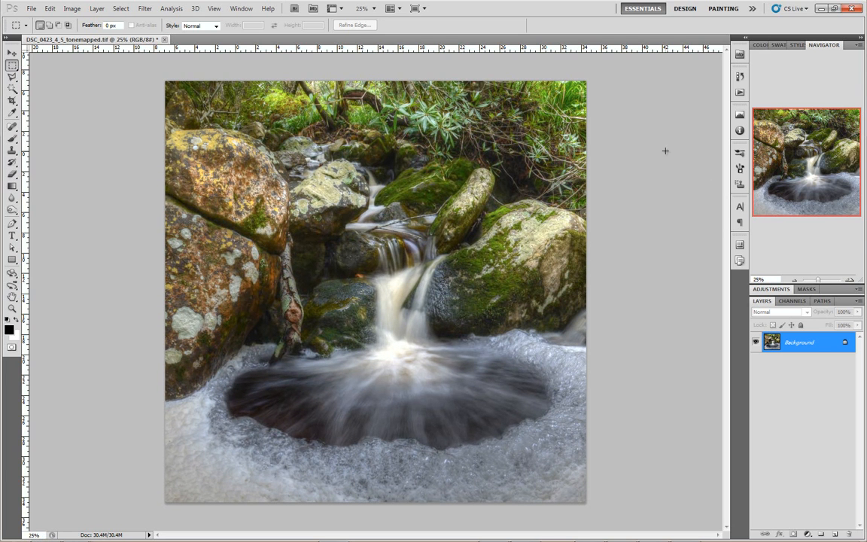
key("ctrl+l")
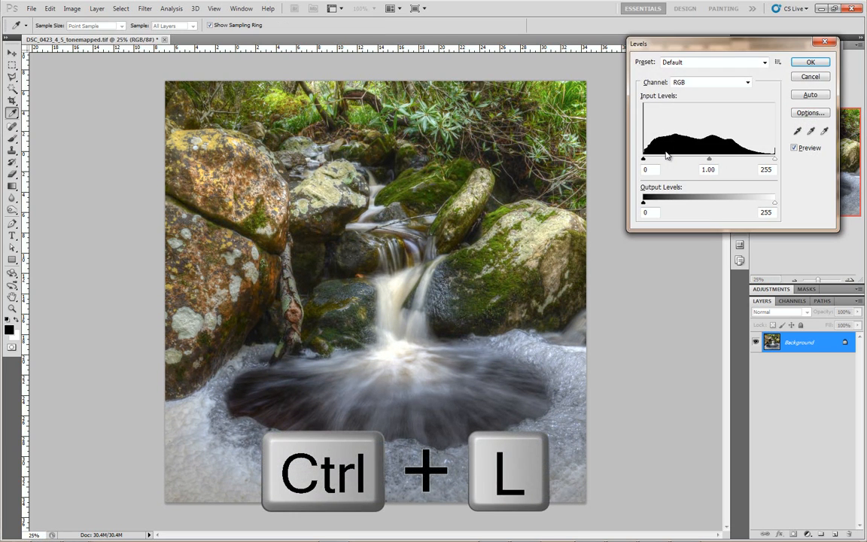
left_click_drag(644, 159, 655, 162)
left_click_drag(716, 165, 711, 164)
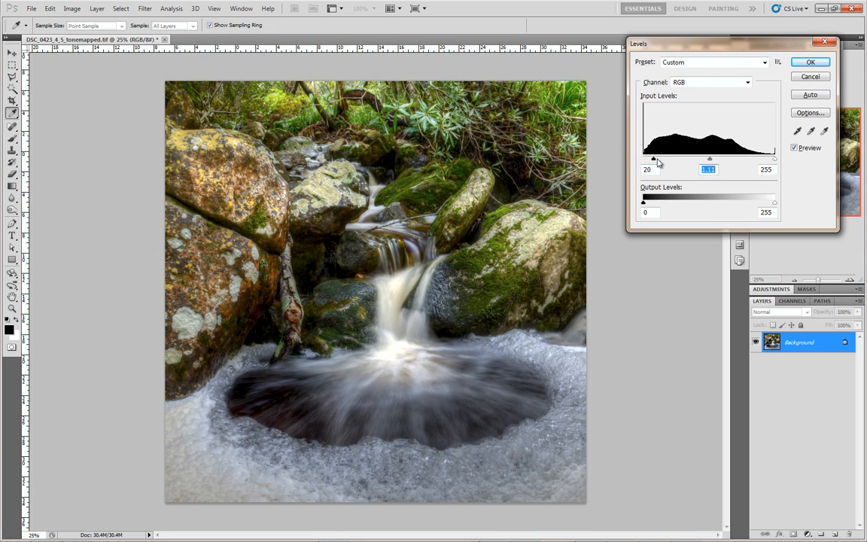
left_click_drag(654, 164, 661, 160)
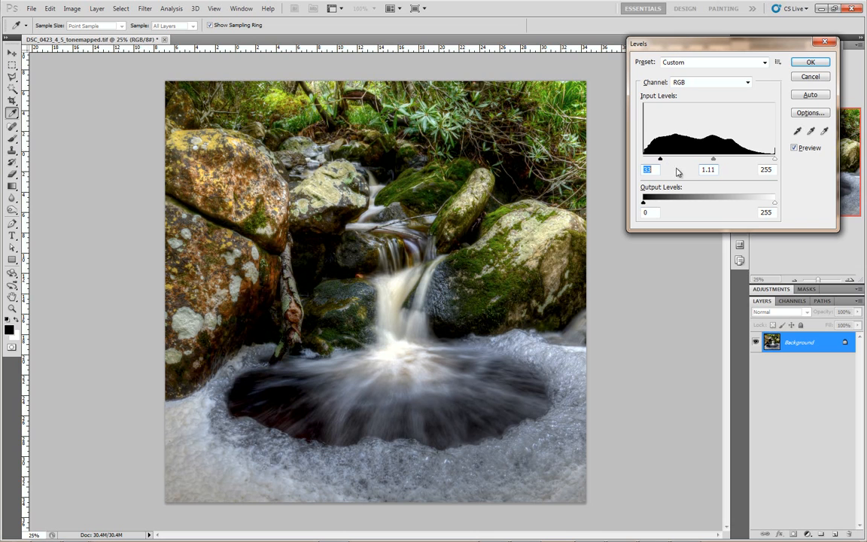
left_click(795, 149)
left_click(795, 148)
left_click(811, 62)
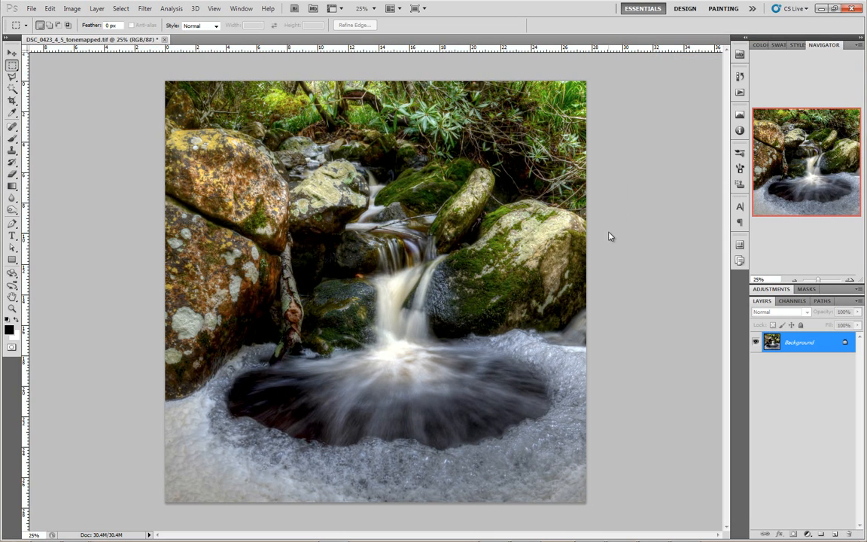
- Start a Hue/Saturation adjustment and set the Greens saturation to -11
key("ctrl+u")
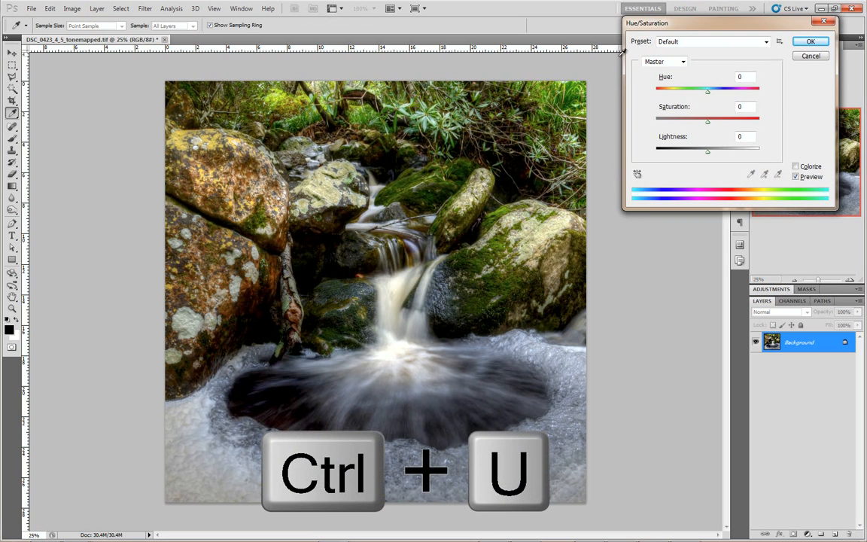
left_click(662, 64)
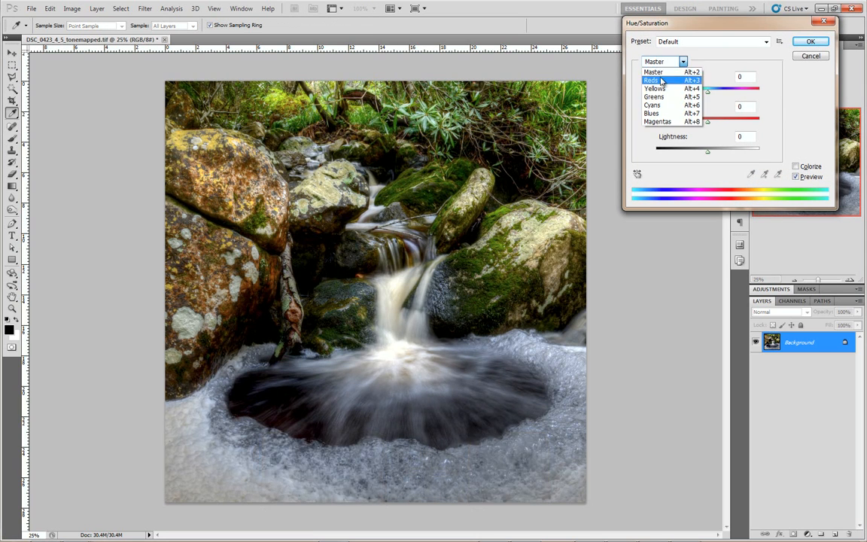
left_click(664, 114)
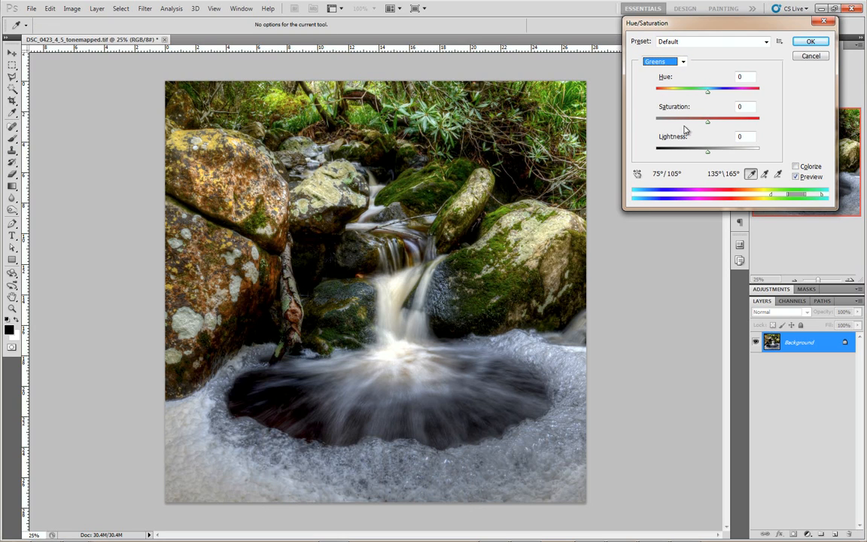
mouse_move(707, 121)
left_mouse_down()
mouse_move(741, 128)
mouse_move(672, 128)
mouse_move(752, 128)
mouse_move(704, 136)
left_mouse_up()
left_click_drag(697, 132, 694, 132)
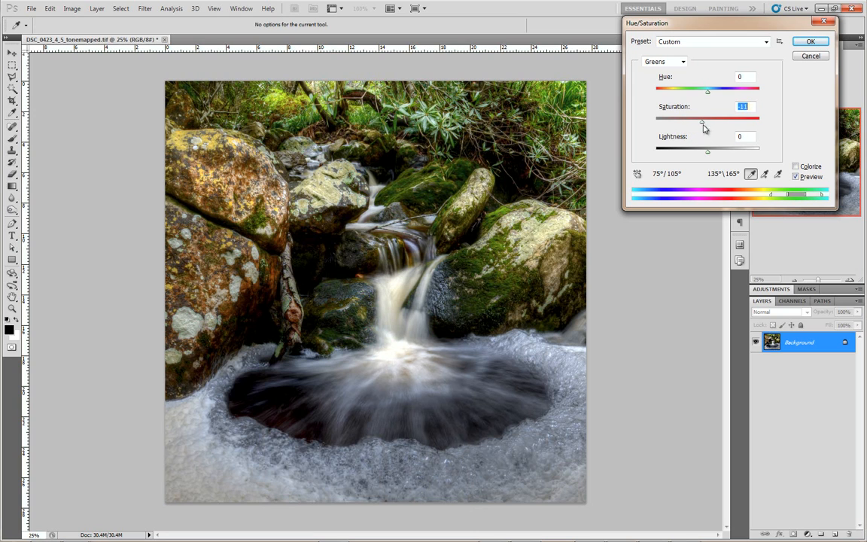
- Set the Yellows saturation to -19 in the Hue/Saturation adjustment
left_click(664, 61)
left_click(655, 90)
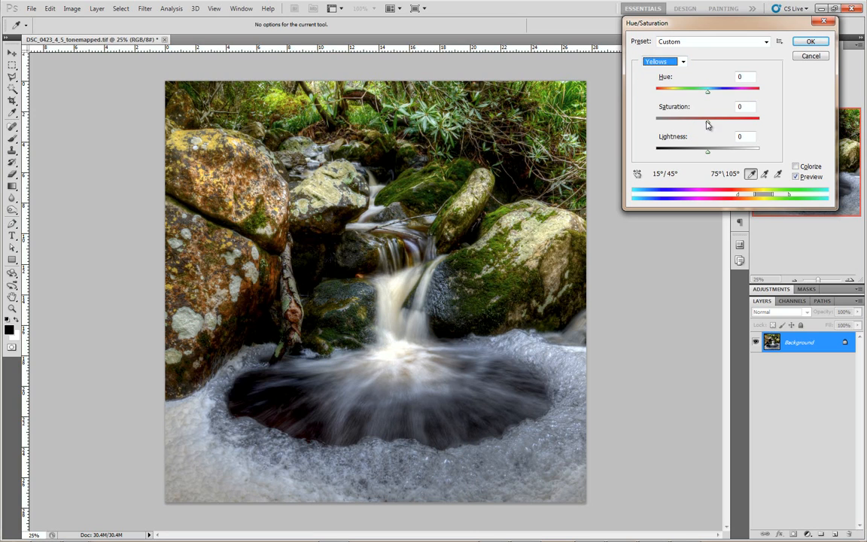
mouse_move(708, 122)
left_mouse_down()
mouse_move(729, 126)
mouse_move(699, 128)
left_mouse_up()
- Set the Magentas saturation to -38 in the Hue/Saturation adjustment
left_click(659, 62)
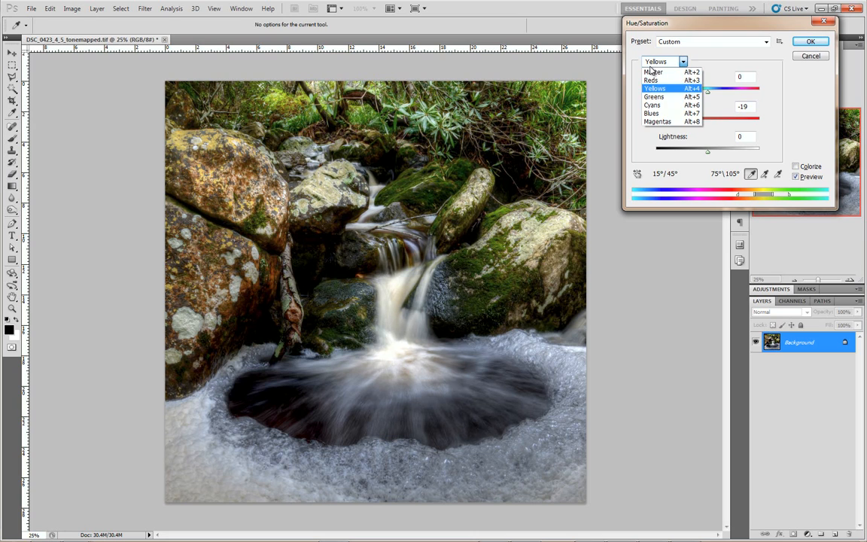
left_click(655, 122)
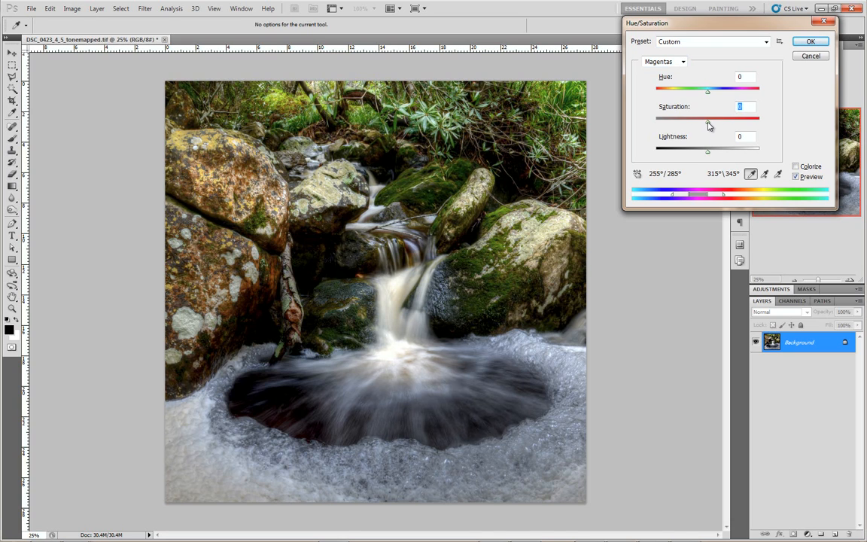
left_click_drag(708, 122, 689, 128)
- Set the Cyans saturation to -14 in the Hue/Saturation adjustment
left_click(674, 64)
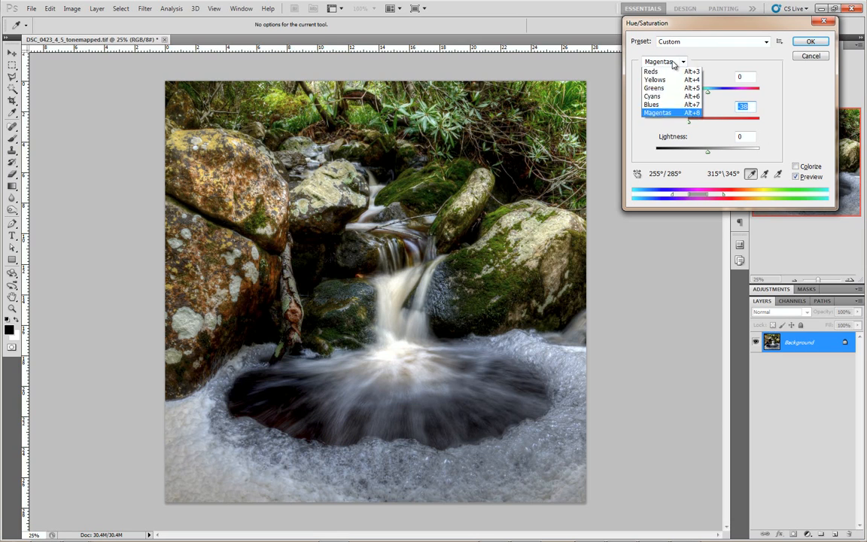
left_click(668, 97)
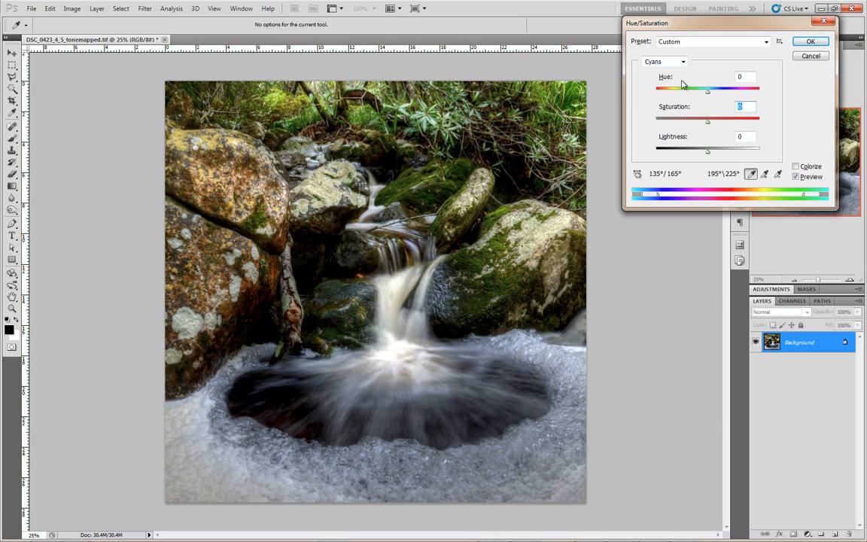
mouse_move(705, 122)
left_mouse_down()
mouse_move(738, 124)
mouse_move(694, 126)
mouse_move(708, 122)
left_mouse_up()
mouse_move(708, 121)
left_mouse_down()
mouse_move(658, 126)
mouse_move(700, 130)
left_mouse_up()
- Set the Blues saturation to -16 and apply the Hue/Saturation adjustment to the waterfall image
left_click(663, 62)
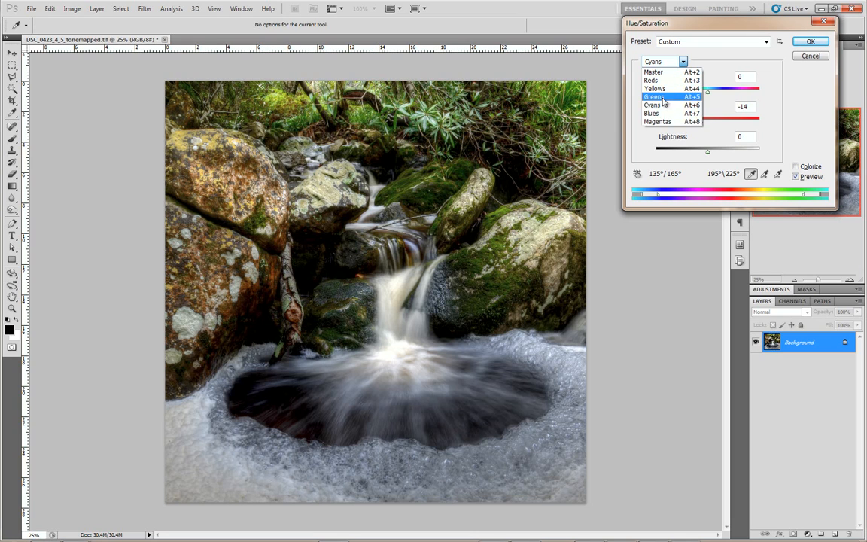
left_click(652, 113)
mouse_move(709, 124)
left_mouse_down()
mouse_move(749, 125)
mouse_move(700, 125)
left_mouse_up()
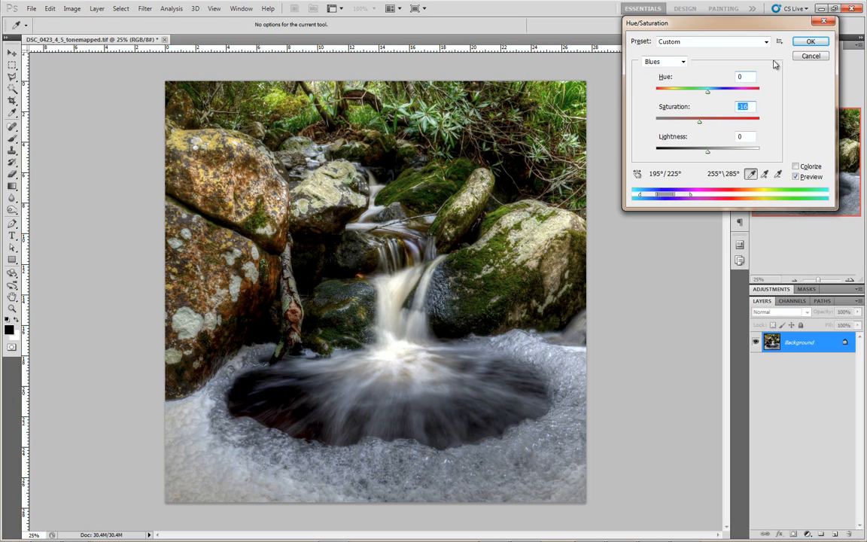
left_click(808, 42)
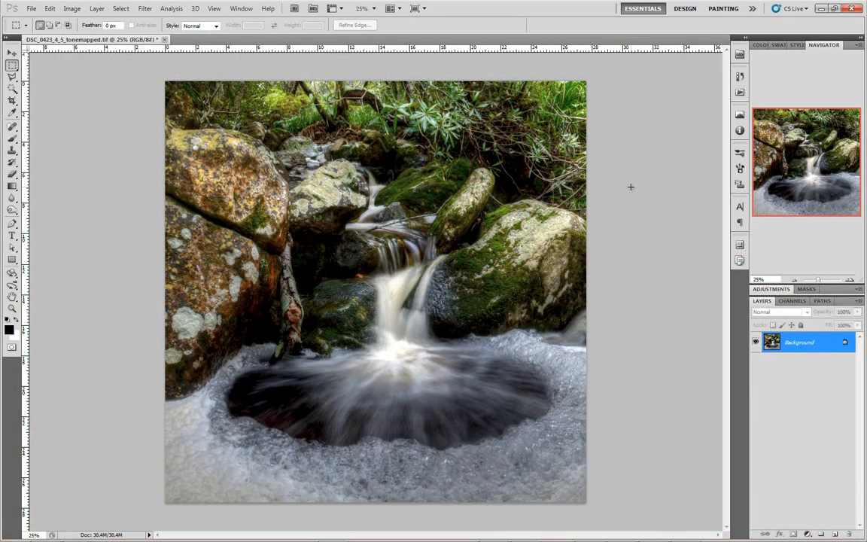
- Save the waterfall image as the JPEG file DSC_0423_4_5_tonemapped.jpg in the DPT HDR folder, accepting the JPEG options
left_click(31, 8)
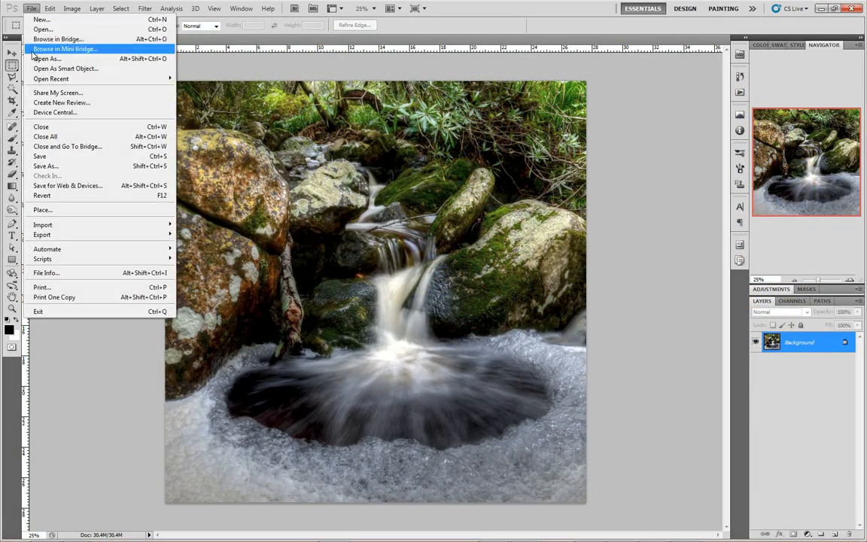
left_click(64, 165)
left_click(459, 266)
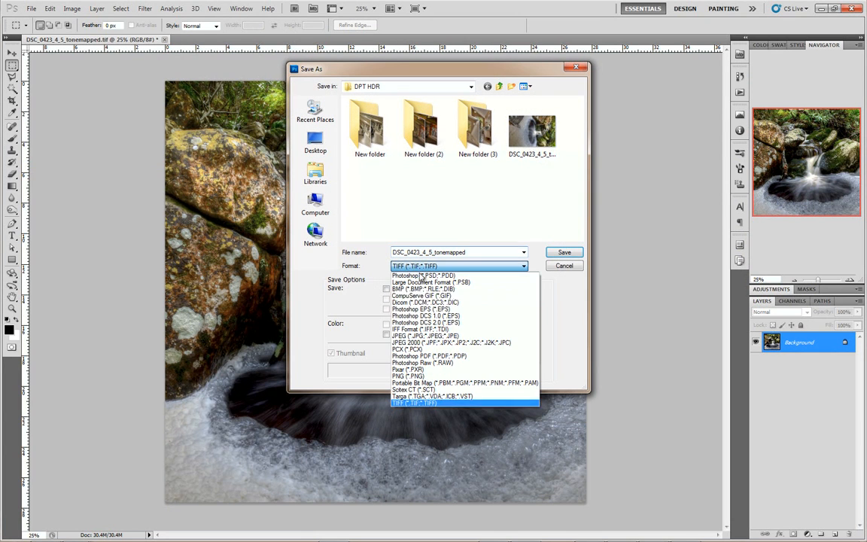
left_click(413, 339)
left_click(562, 253)
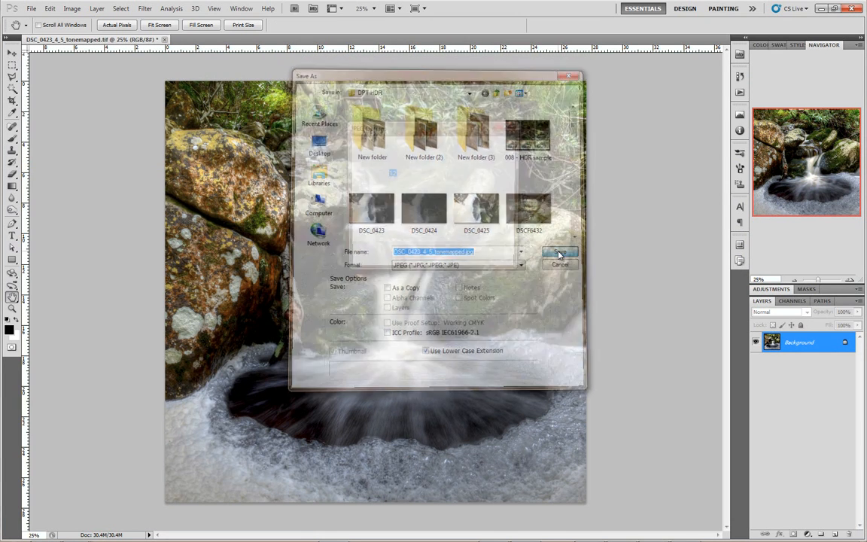
left_click(497, 145)
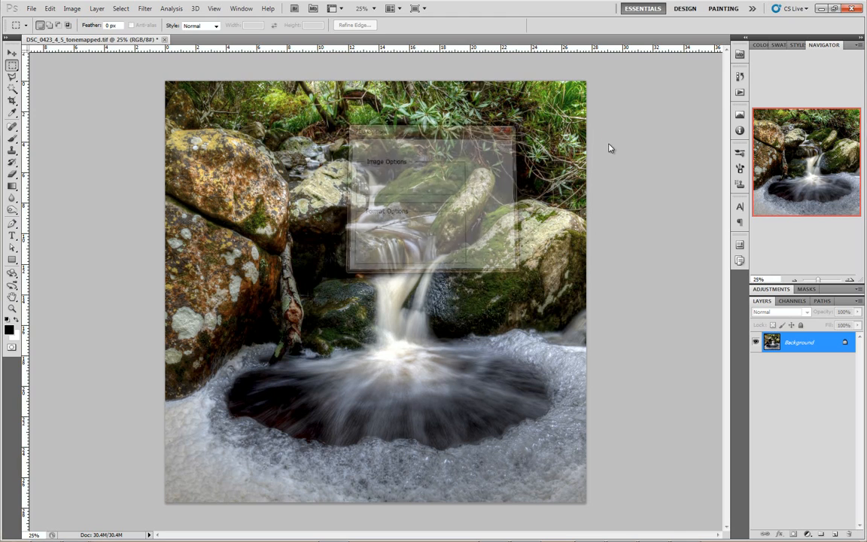